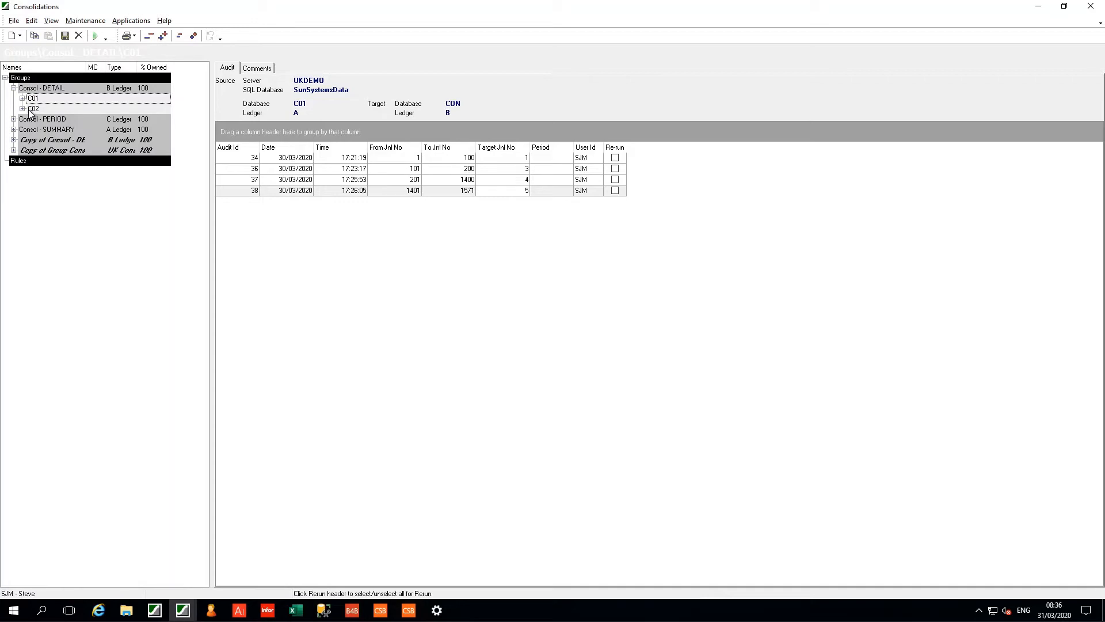
Expand the two copied consolidation groups to examine their rules and steps, and collapse them again
{"action": "left_click", "coordinate": [14, 150]}
{"action": "left_click", "coordinate": [13, 140]}
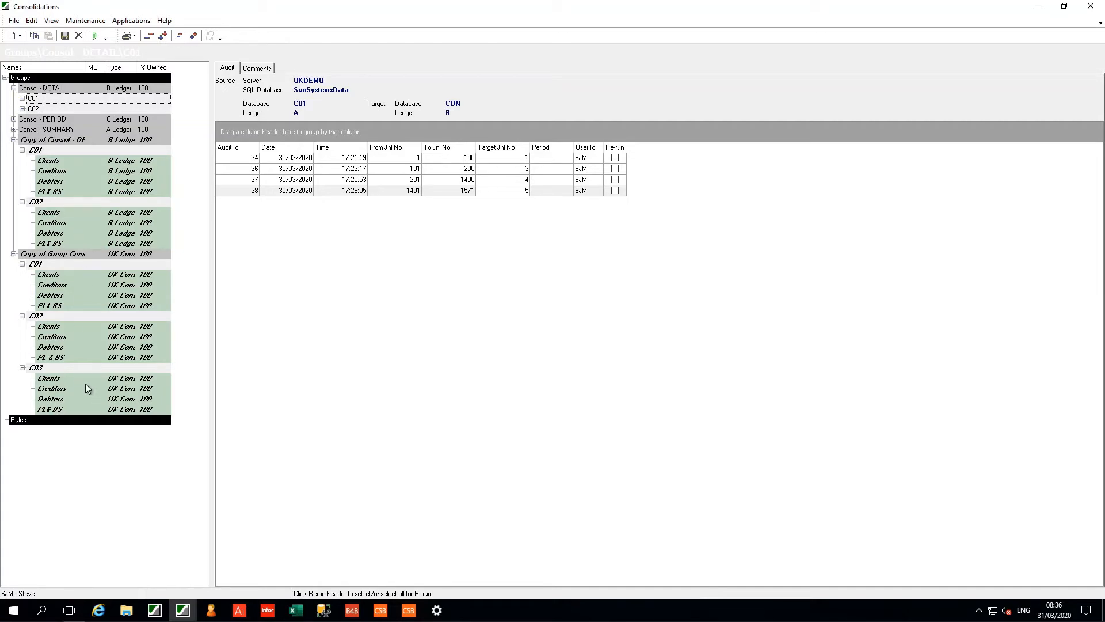
{"action": "left_click", "coordinate": [14, 140]}
{"action": "left_click", "coordinate": [13, 150]}
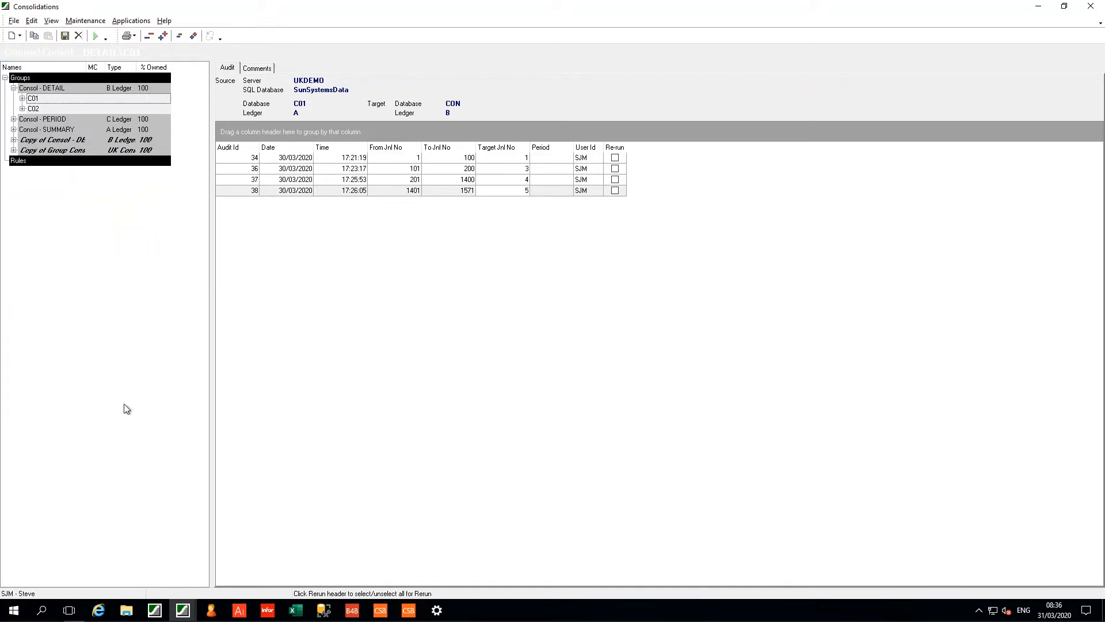
Show only active nodes in the Groups tree and collapse the Consol - PERIOD and Consol - SUMMARY groups
{"action": "right_click", "coordinate": [11, 78]}
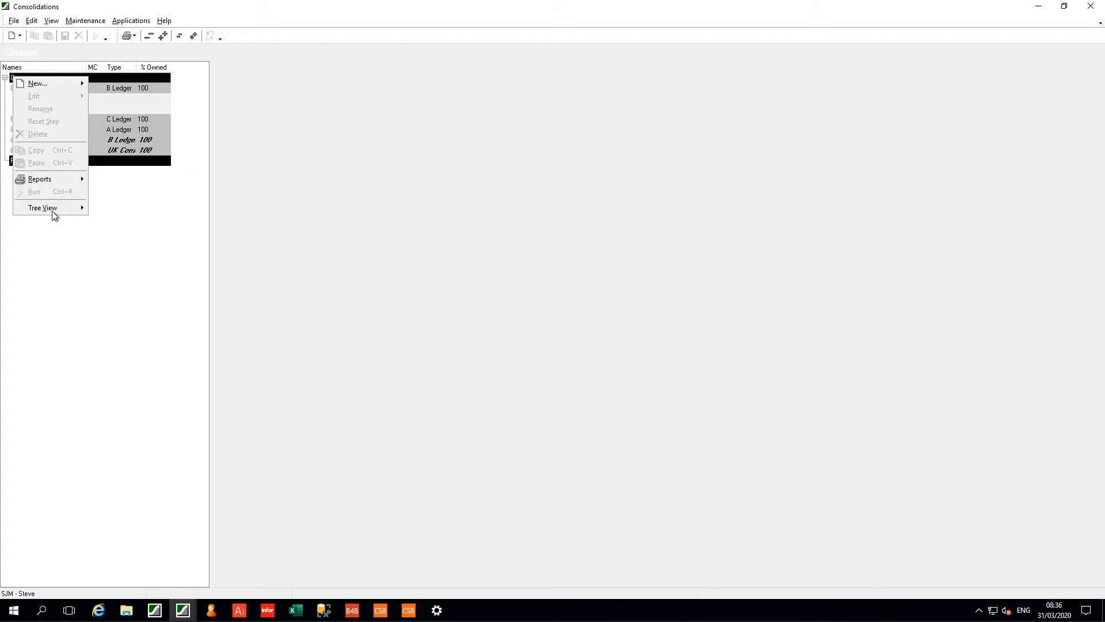
{"action": "mouse_move", "coordinate": [53, 212]}
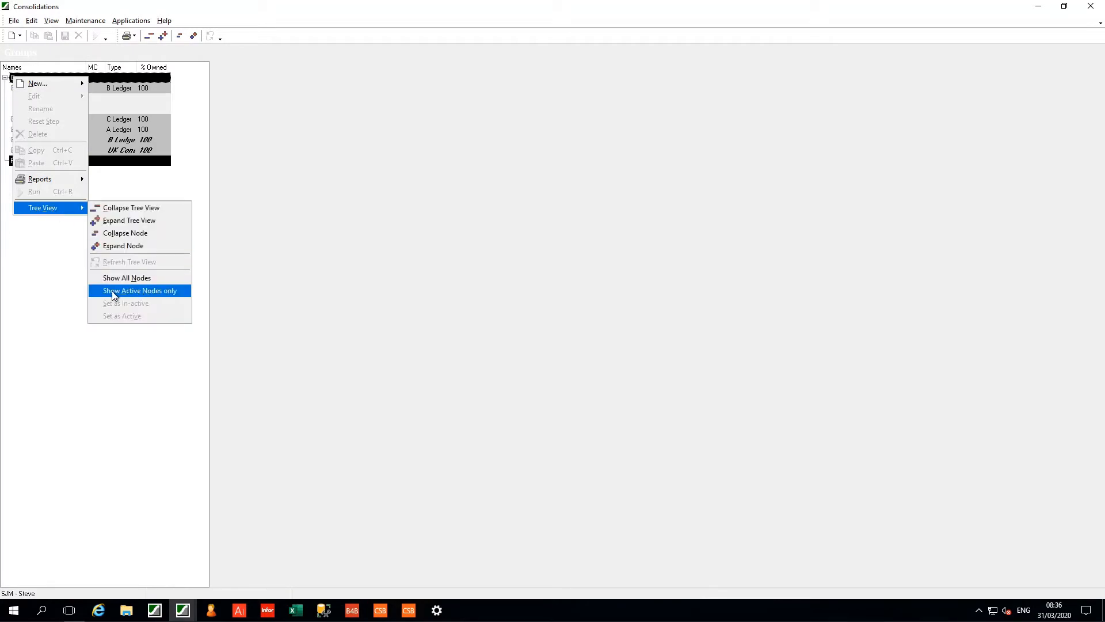
{"action": "left_click", "coordinate": [160, 291]}
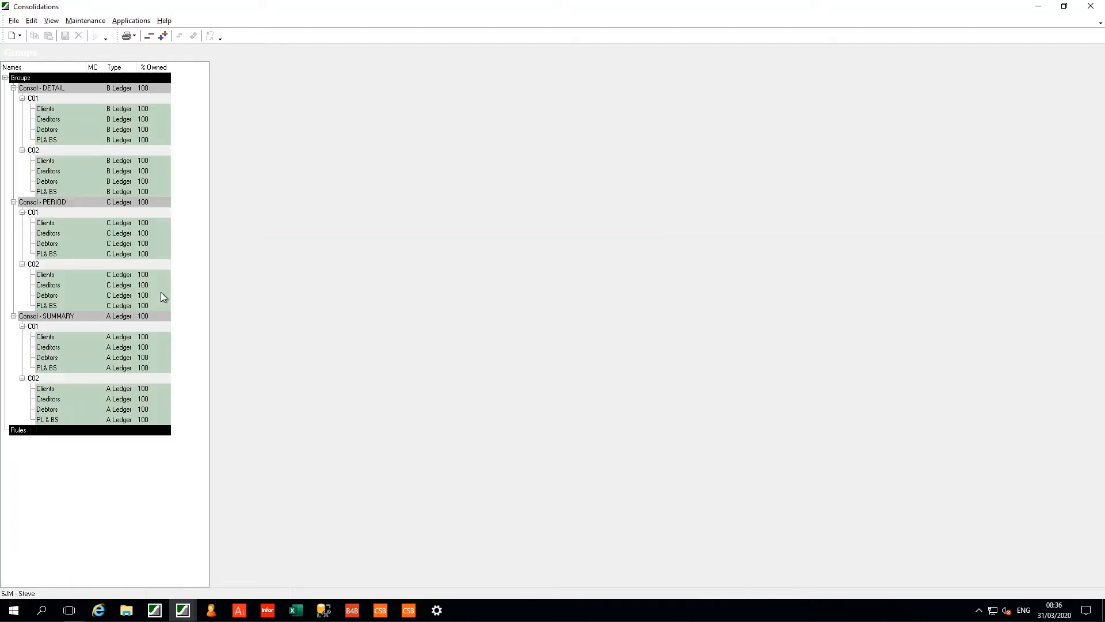
{"action": "left_click", "coordinate": [13, 202]}
{"action": "left_click", "coordinate": [13, 212]}
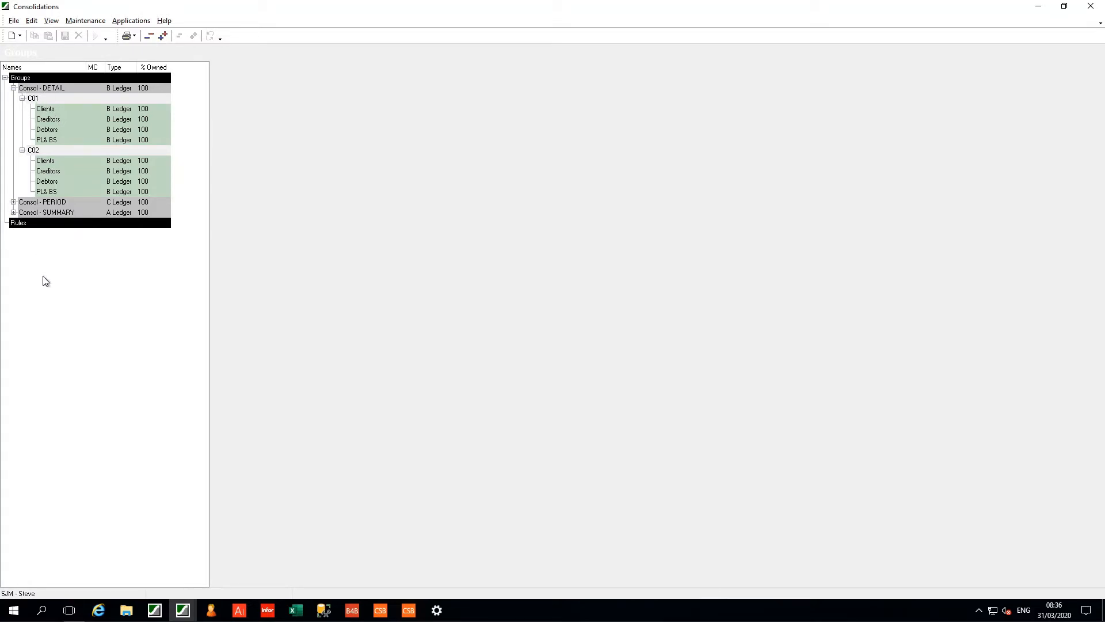
Open the Consol - DETAIL group for editing to review its name, type and percentage owned, and close it without changes
{"action": "right_click", "coordinate": [33, 99]}
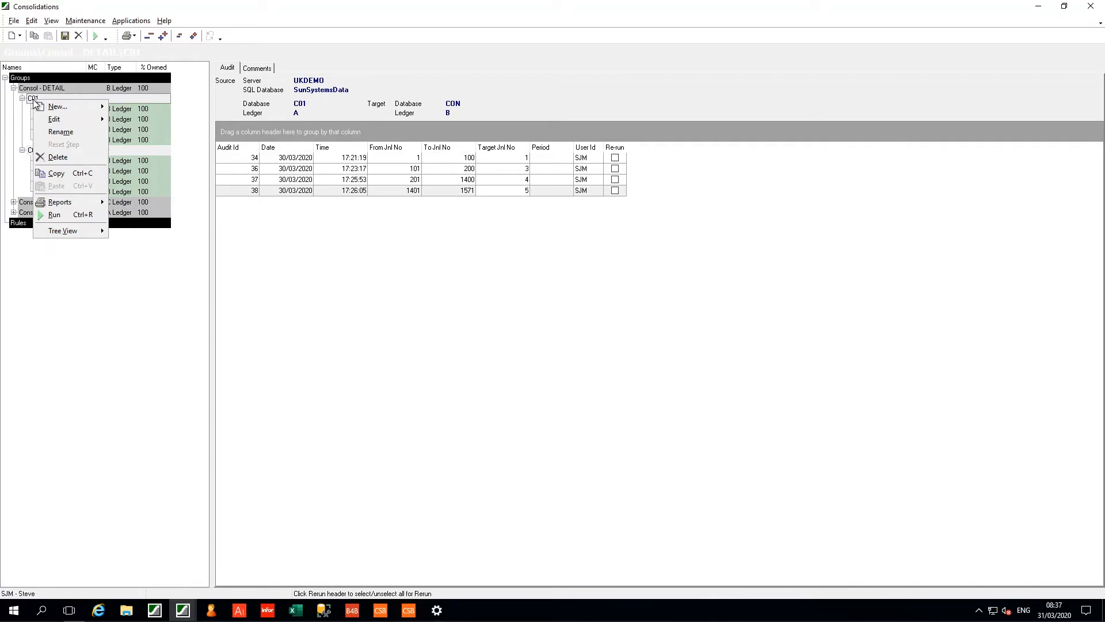
{"action": "mouse_move", "coordinate": [60, 120]}
{"action": "right_click", "coordinate": [28, 90]}
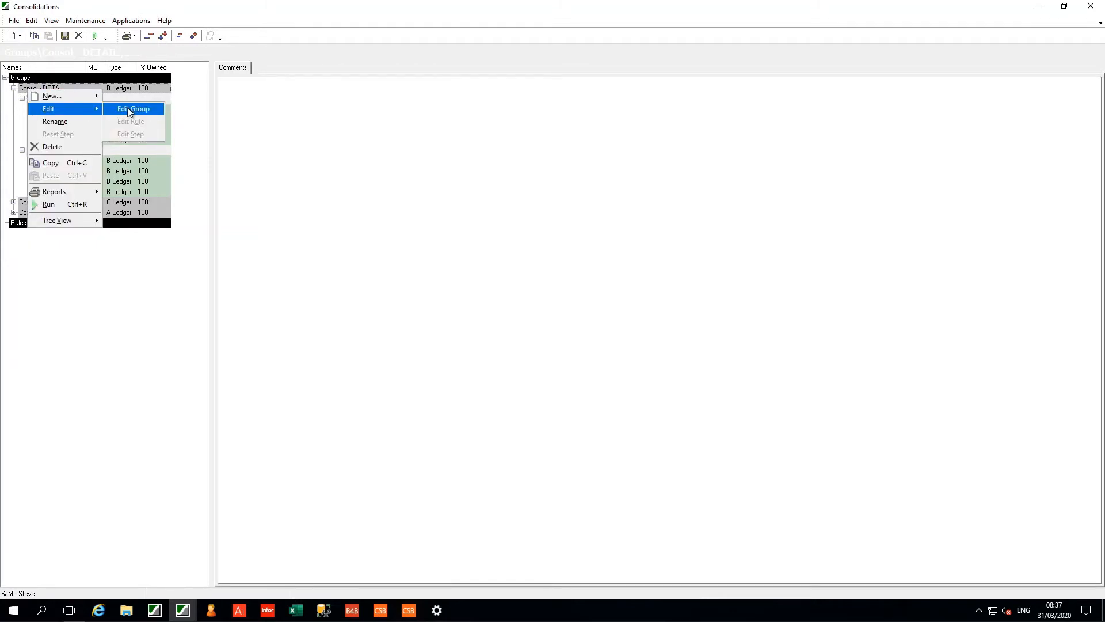
{"action": "left_click", "coordinate": [129, 108]}
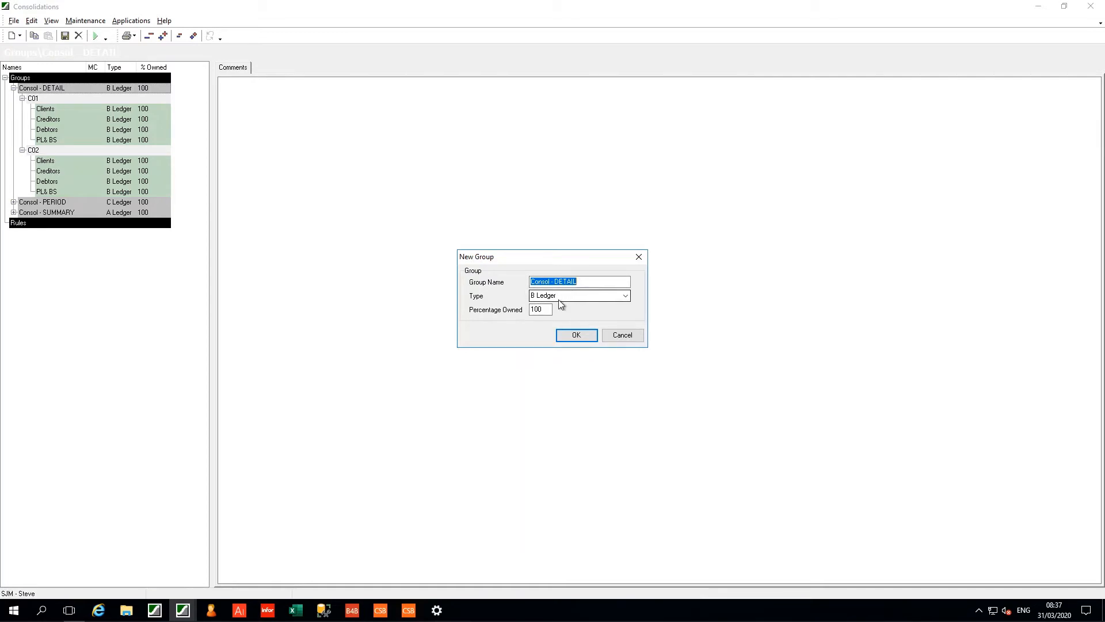
{"action": "left_click", "coordinate": [620, 339]}
Open rule C01 of Consol - DETAIL to review its source and target databases and ledgers, and close it without changes
{"action": "left_click", "coordinate": [32, 99]}
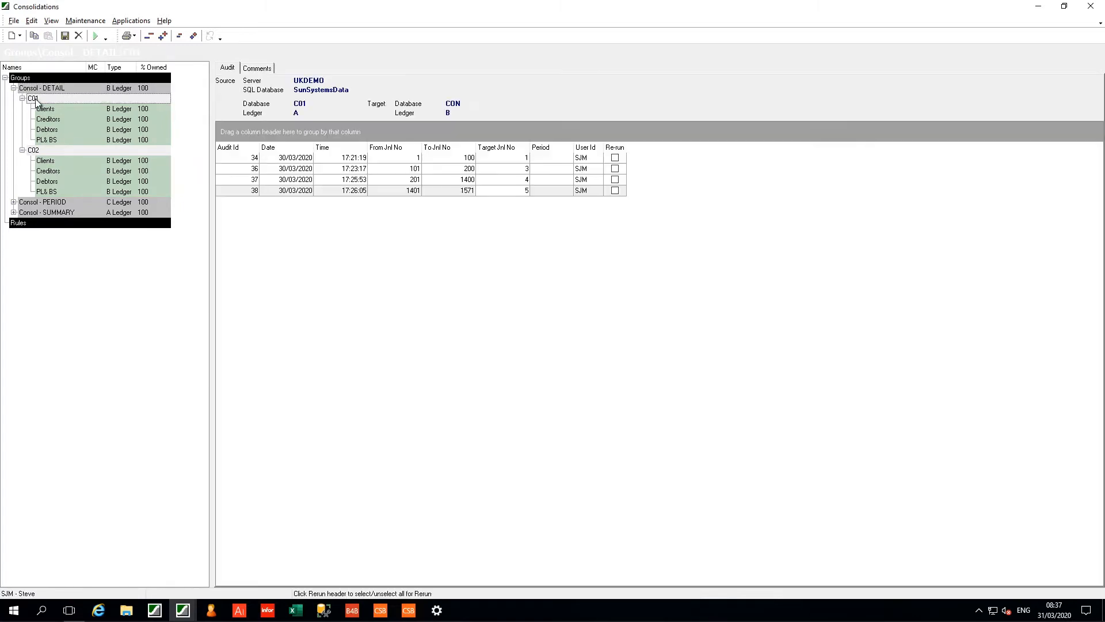
{"action": "right_click", "coordinate": [37, 101]}
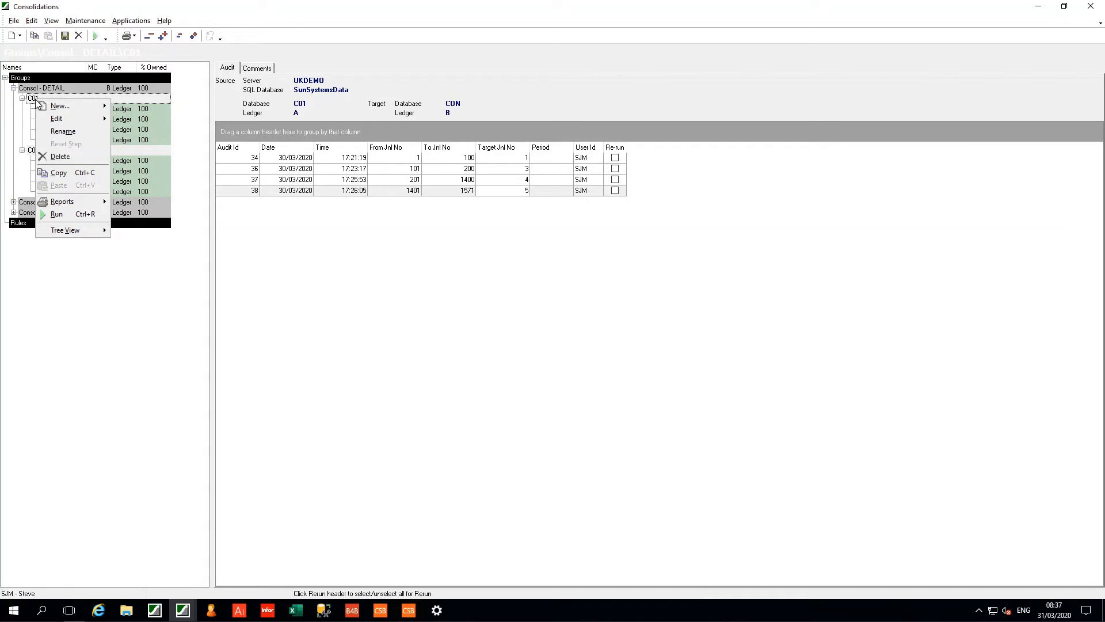
{"action": "mouse_move", "coordinate": [57, 118]}
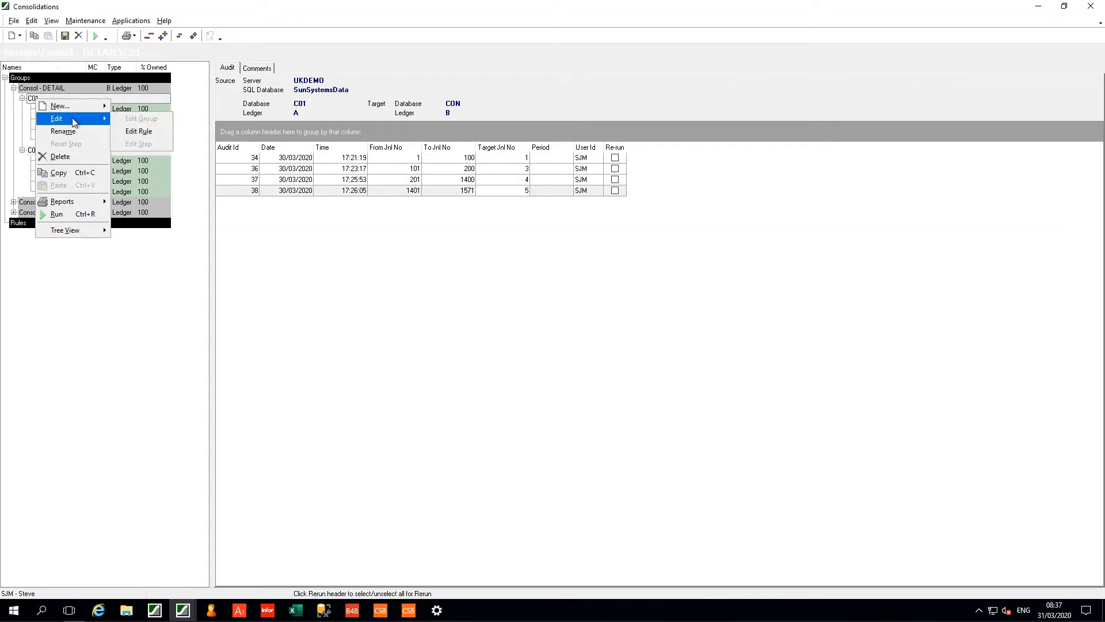
{"action": "left_click", "coordinate": [149, 136]}
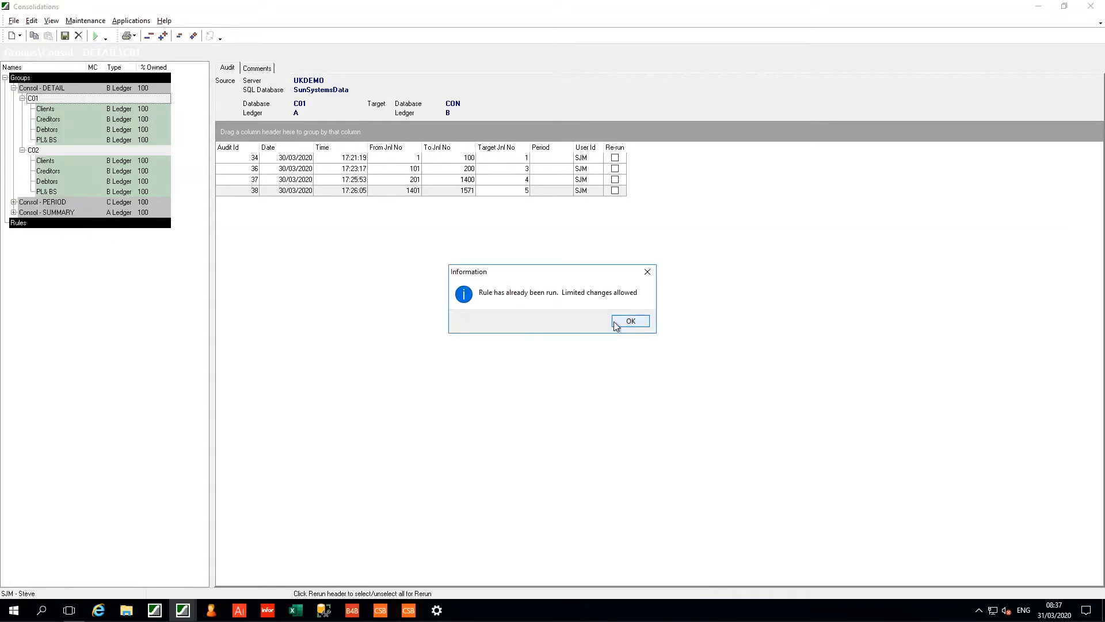
{"action": "left_click", "coordinate": [635, 321]}
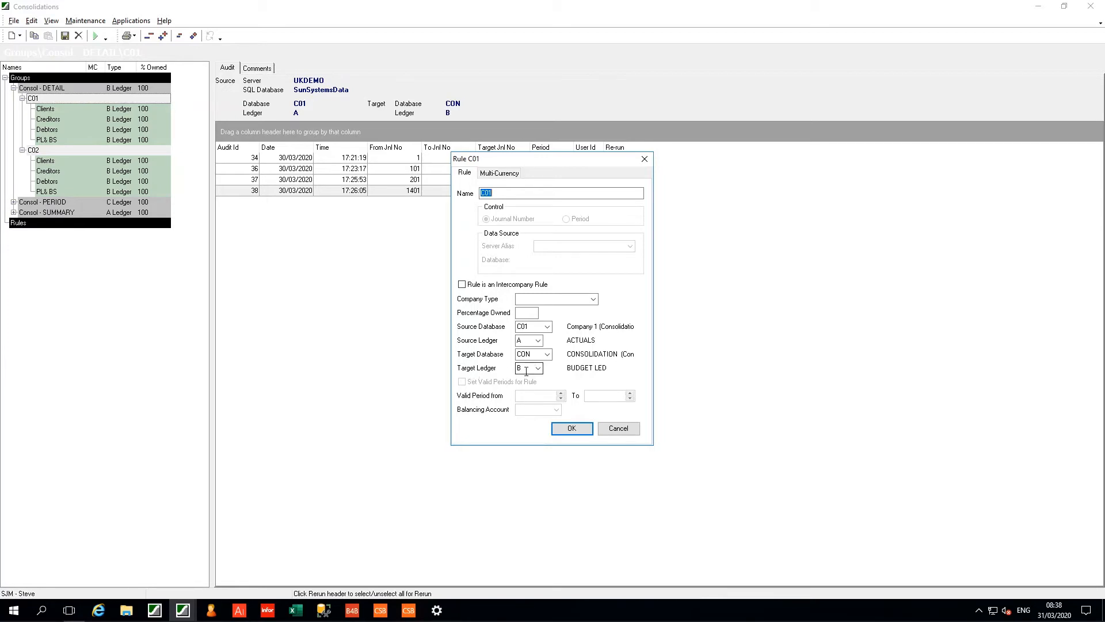
{"action": "left_click", "coordinate": [612, 431]}
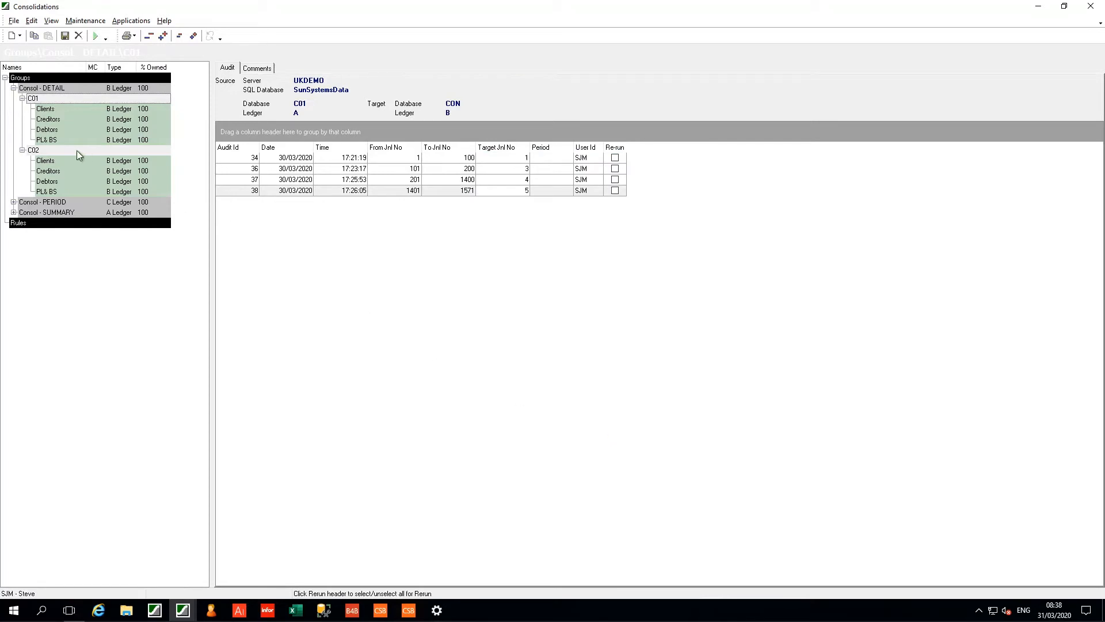
Open rule C02 of Consol - DETAIL to review its source and target settings, and close it without changes
{"action": "right_click", "coordinate": [33, 150]}
{"action": "mouse_move", "coordinate": [54, 171]}
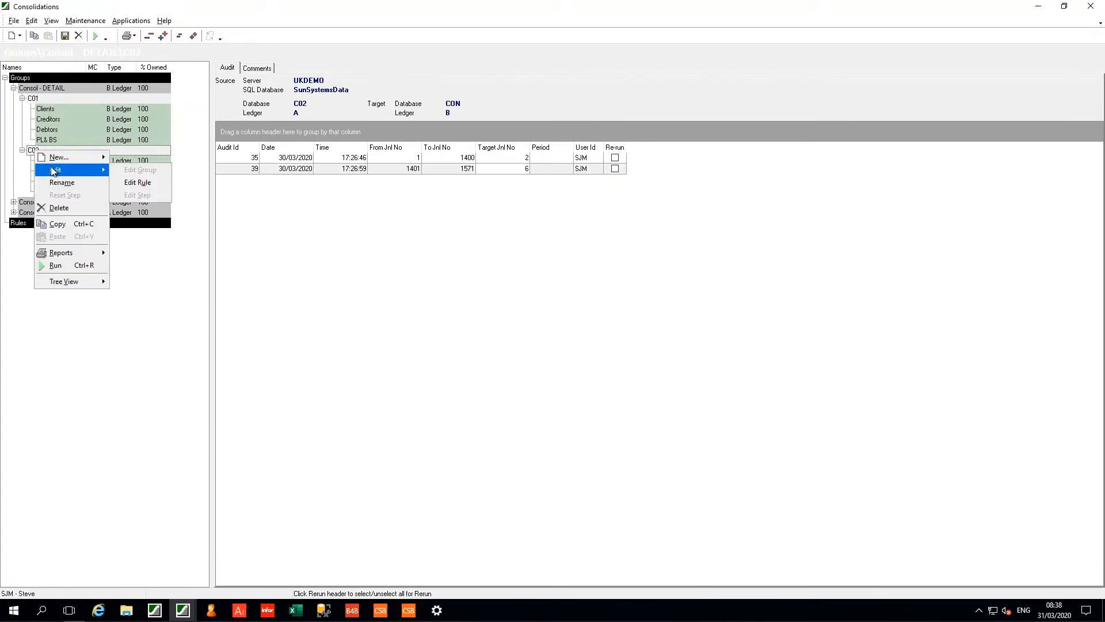
{"action": "left_click", "coordinate": [147, 181]}
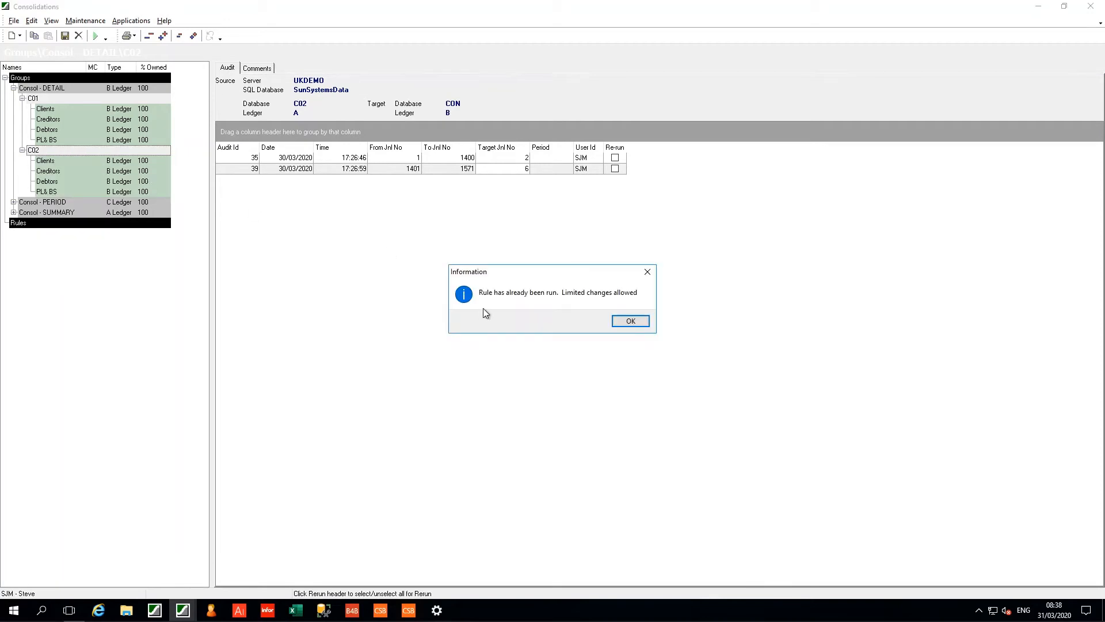
{"action": "left_click", "coordinate": [619, 319]}
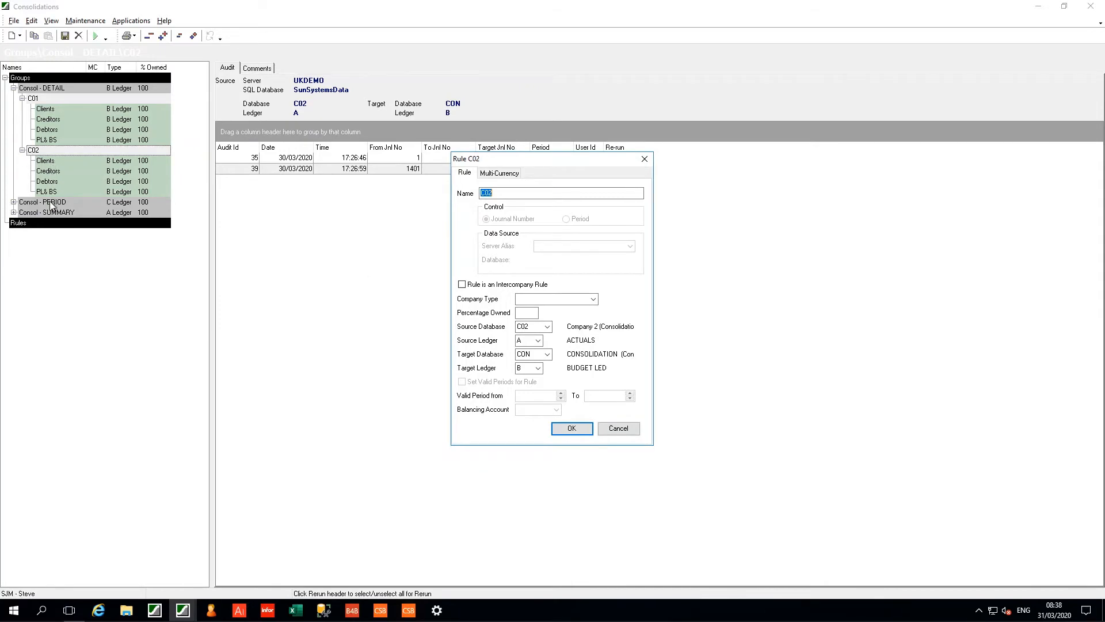
{"action": "left_click", "coordinate": [627, 428]}
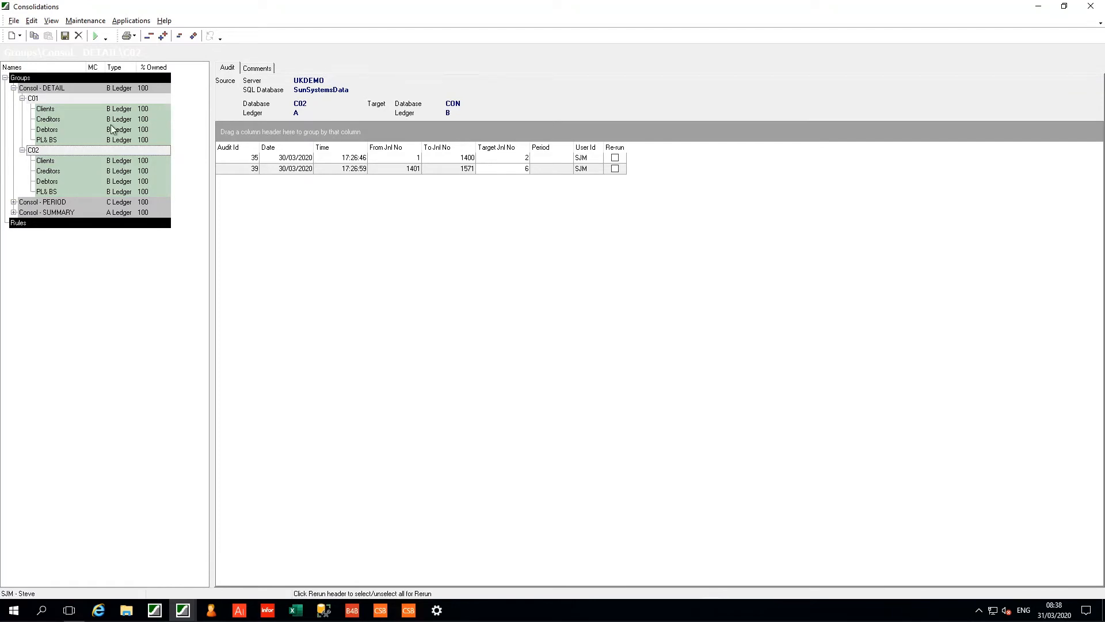
Review the source account types and account code lookup of the PL& BS step under C01, selecting no account
{"action": "left_click", "coordinate": [43, 140]}
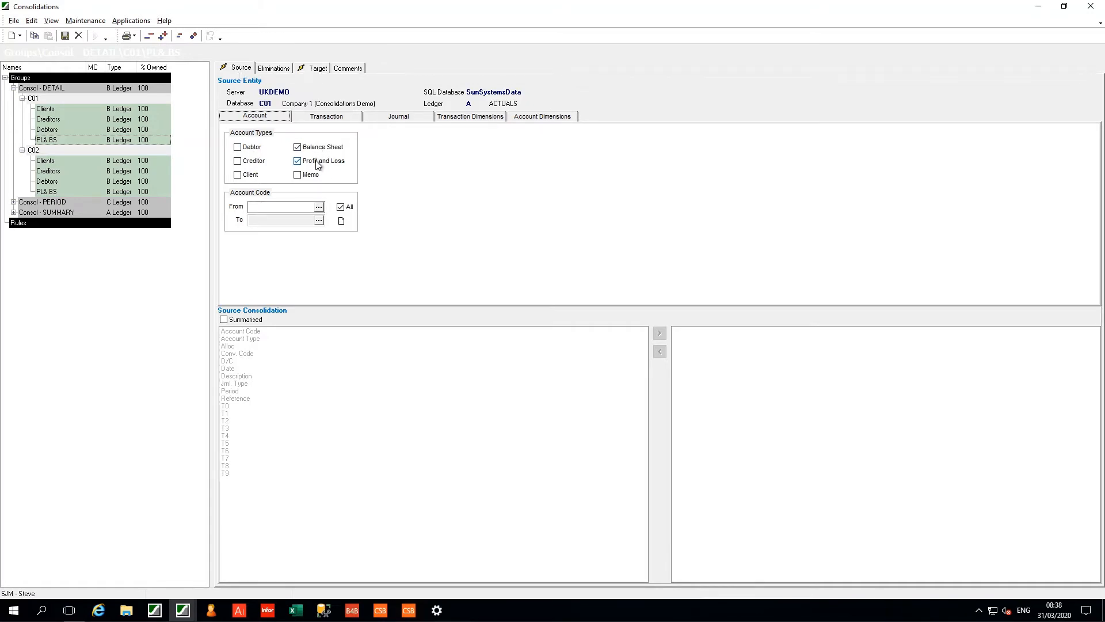
{"action": "left_click", "coordinate": [317, 207]}
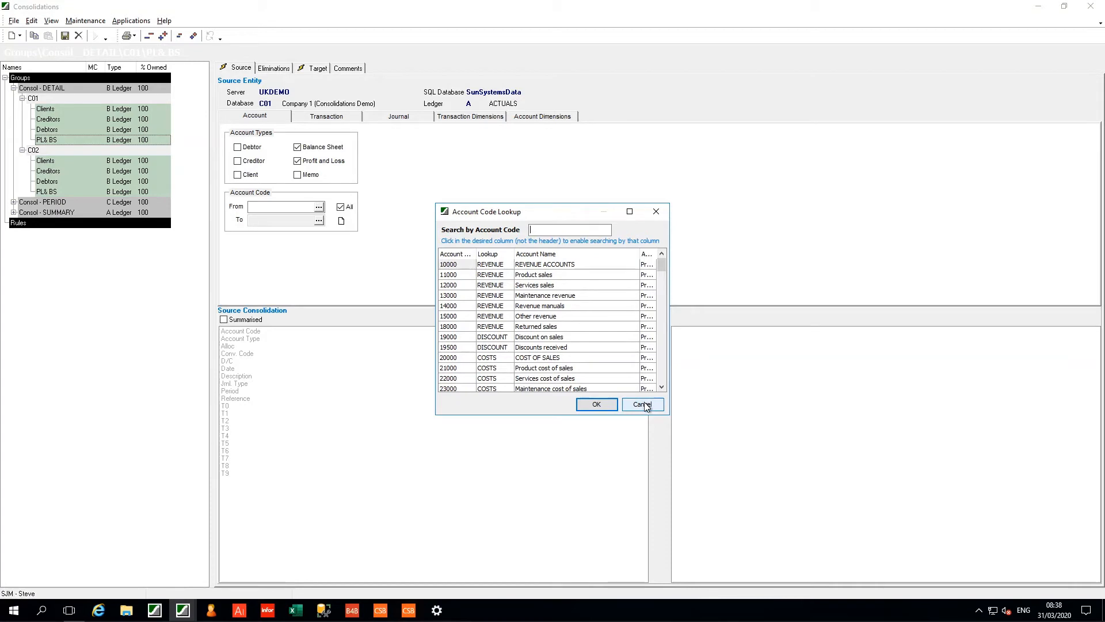
{"action": "left_click", "coordinate": [645, 405]}
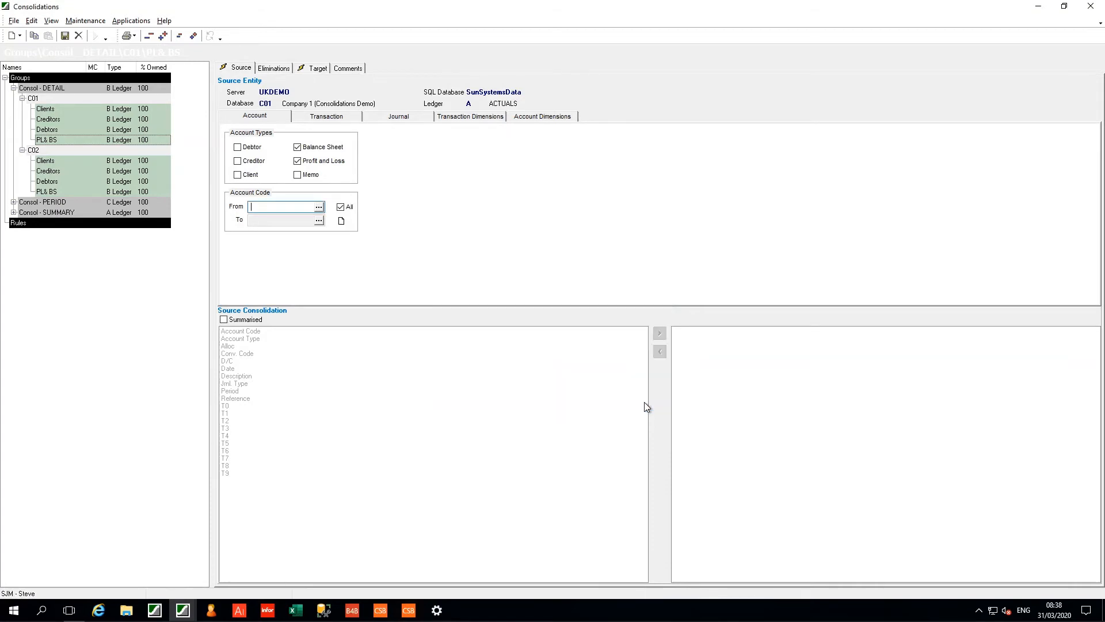
Examine the PL& BS step's source filters for transactions, journals, transaction dimensions and account dimensions, and return to the account filters
{"action": "left_click", "coordinate": [312, 115]}
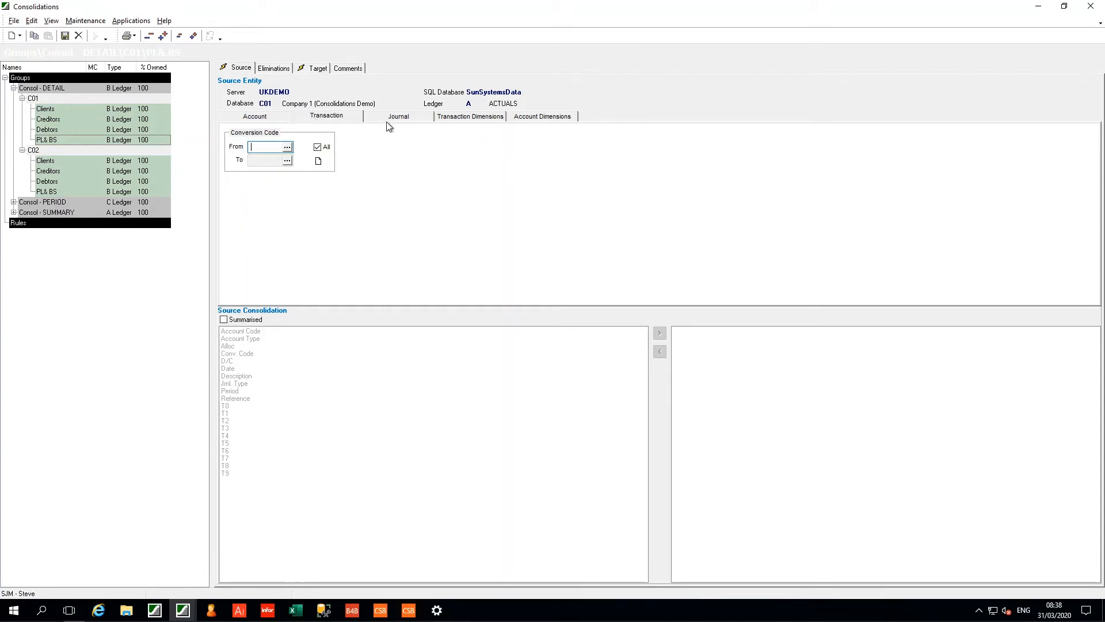
{"action": "left_click", "coordinate": [406, 118]}
{"action": "left_click", "coordinate": [458, 122]}
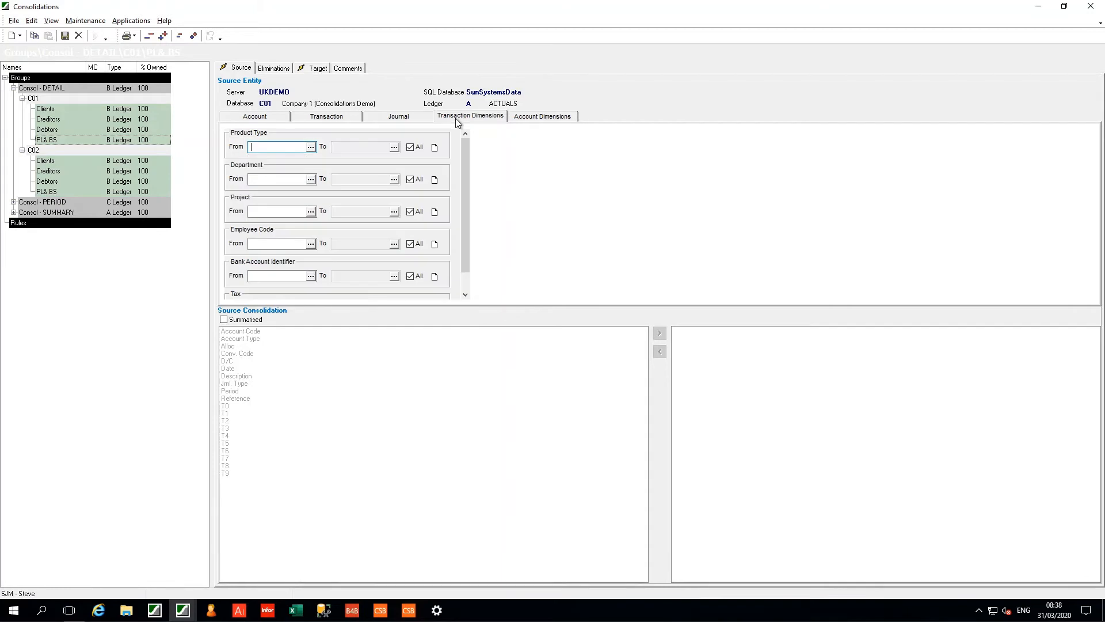
{"action": "left_click", "coordinate": [537, 120]}
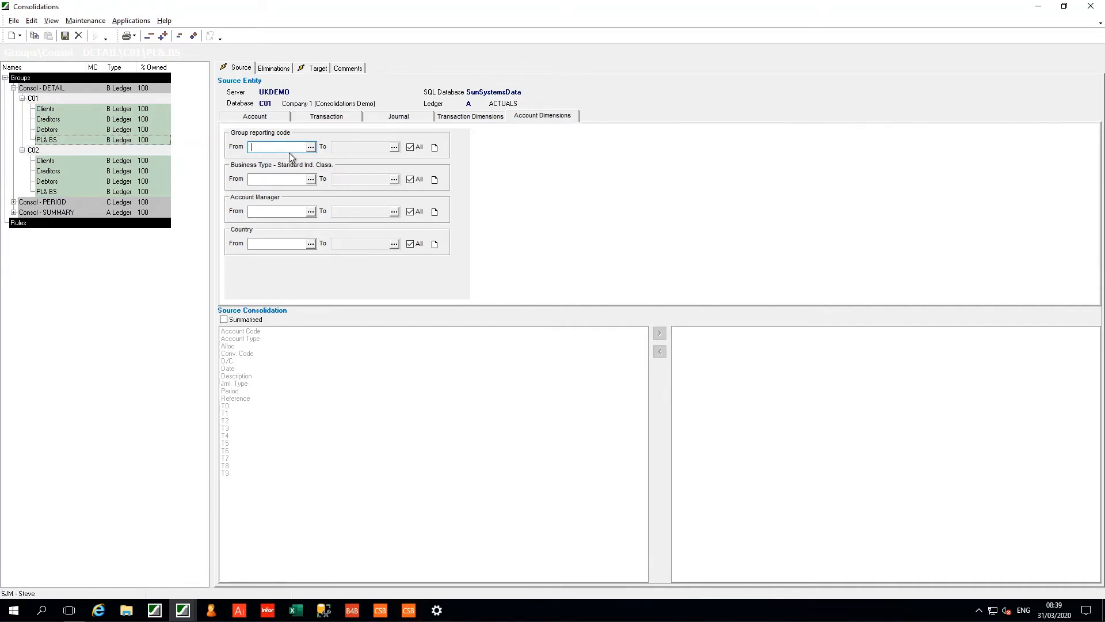
{"action": "left_click", "coordinate": [415, 117]}
{"action": "left_click", "coordinate": [326, 118]}
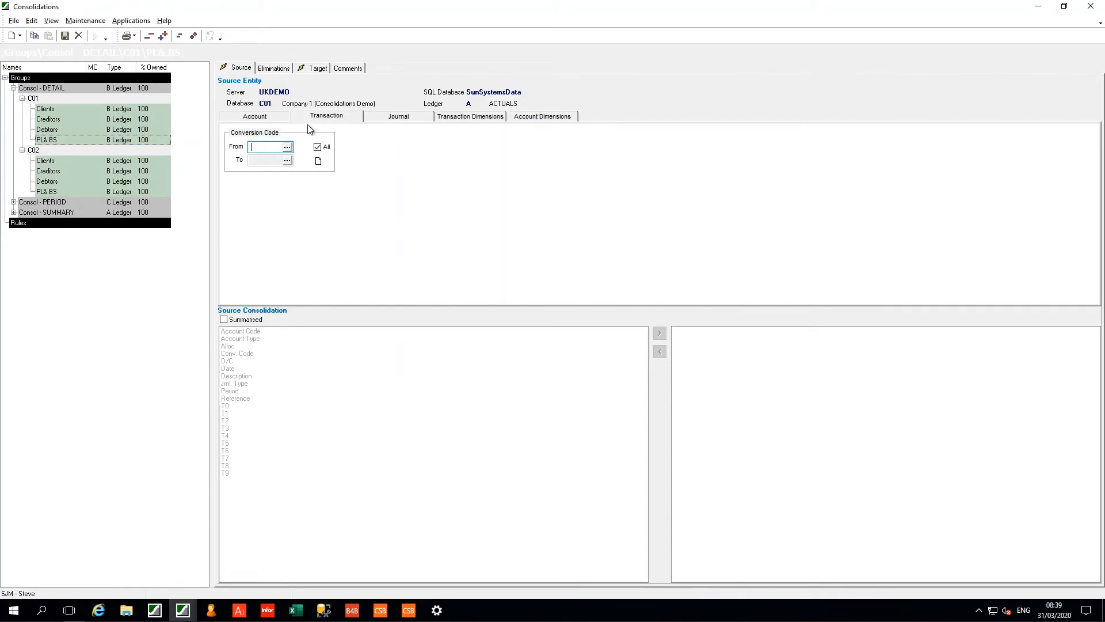
{"action": "left_click", "coordinate": [263, 118]}
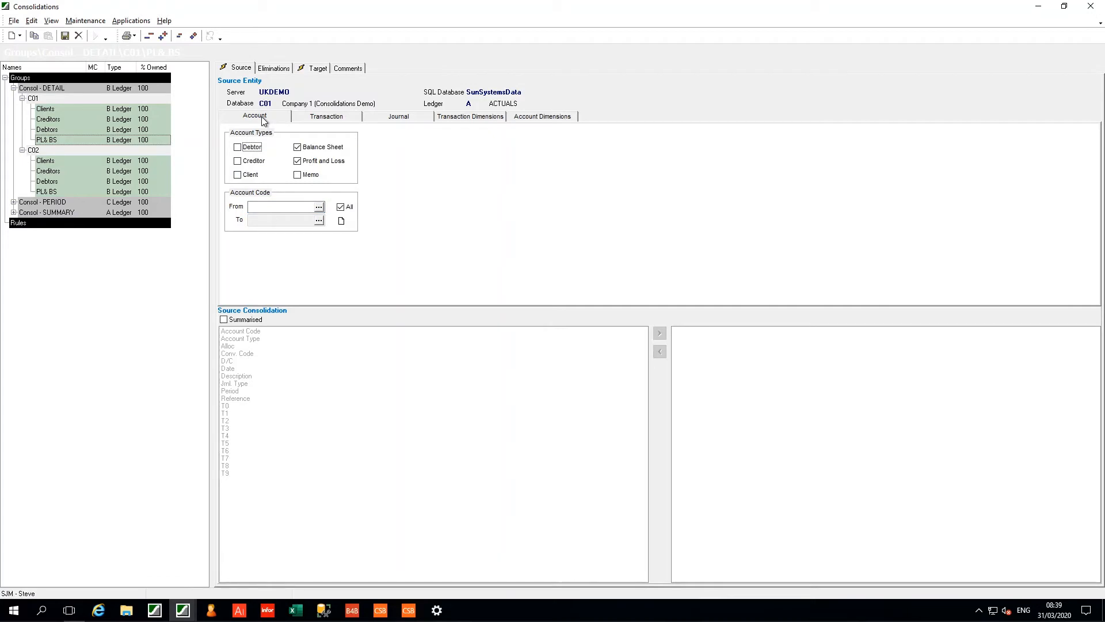
Review the eliminations, target settings and comments of the PL& BS step under C01
{"action": "left_click", "coordinate": [274, 68]}
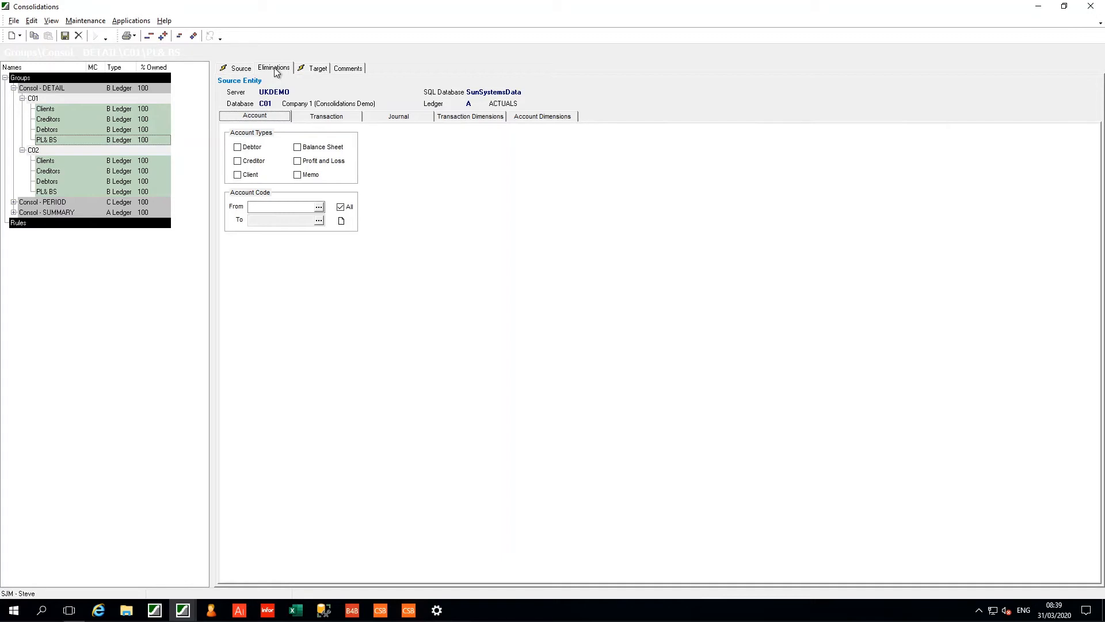
{"action": "left_click", "coordinate": [316, 69]}
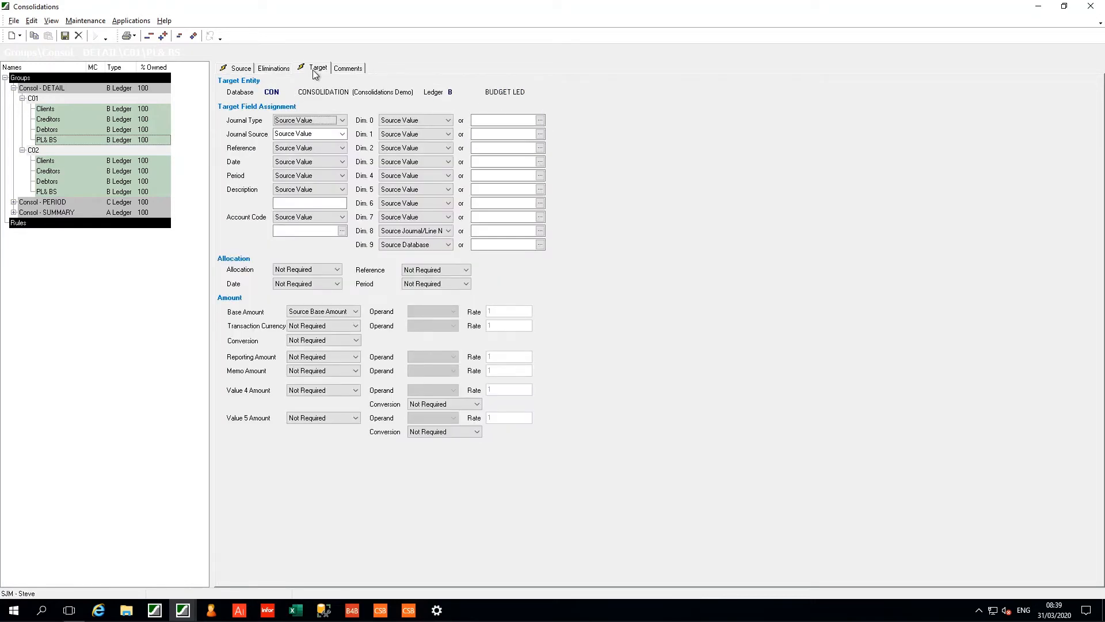
{"action": "left_click", "coordinate": [360, 69]}
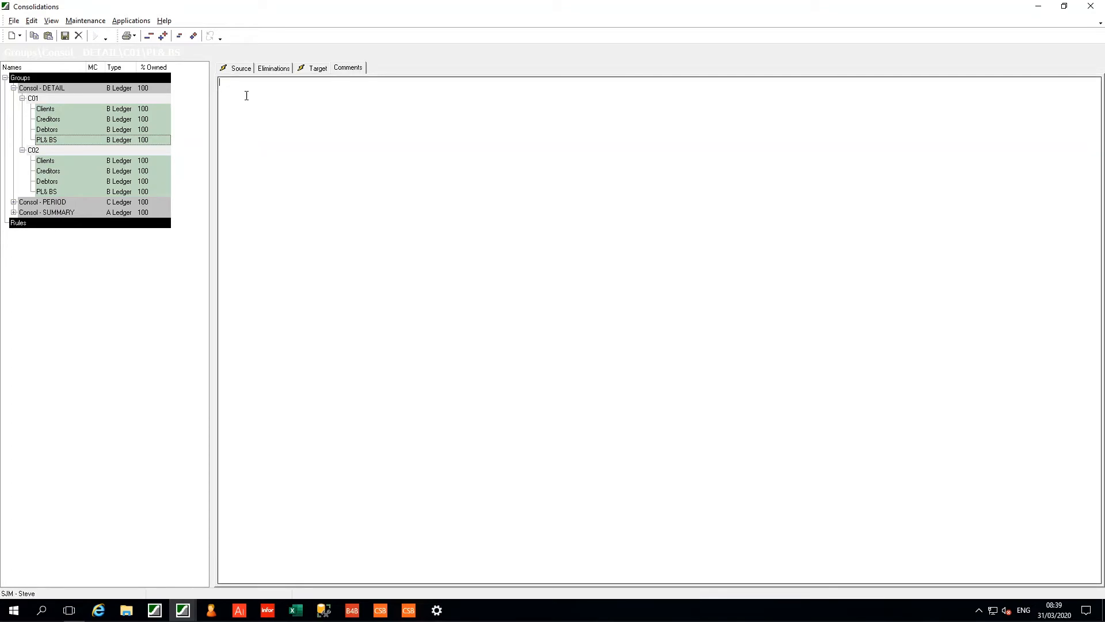
Try Source Account as the Dim. 0 target field assignment of the PL& BS step, and restore it to Source Value
{"action": "left_click", "coordinate": [320, 69]}
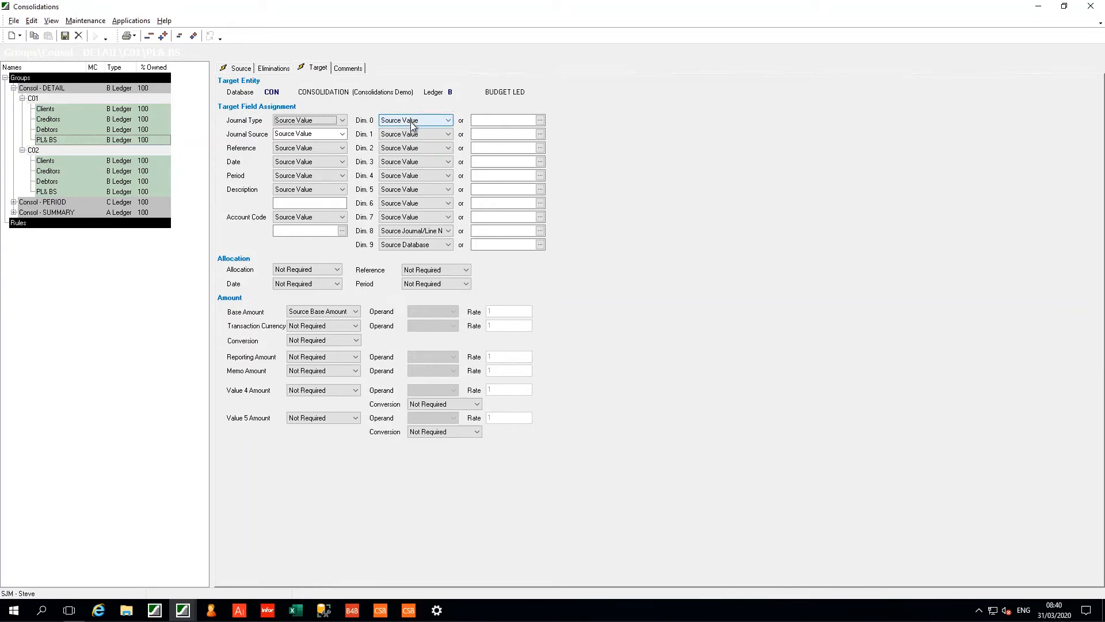
{"action": "left_click", "coordinate": [449, 121]}
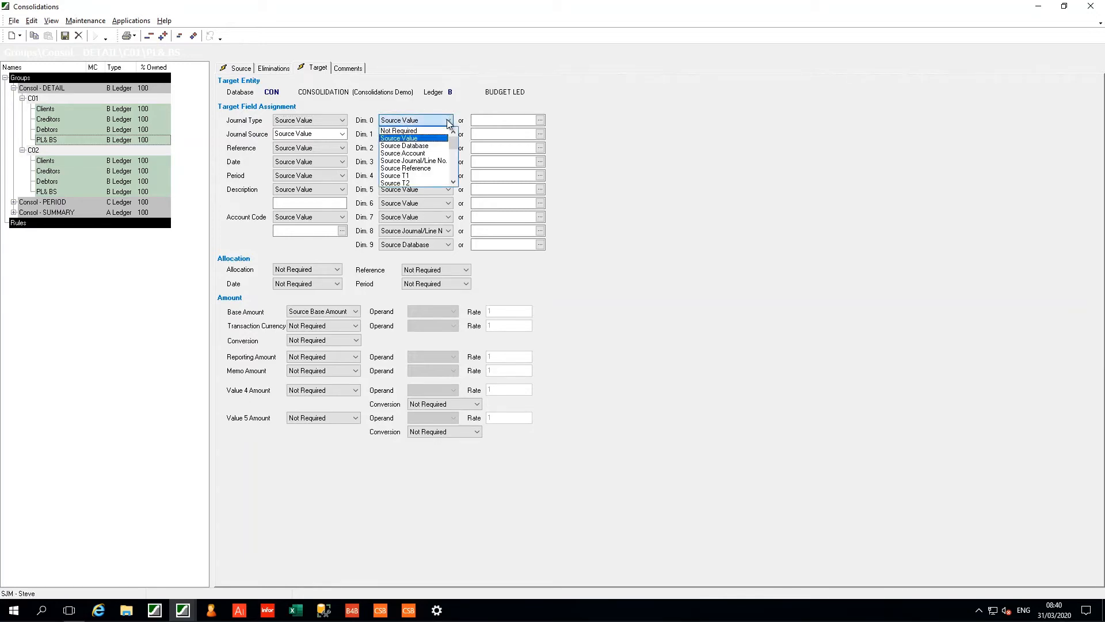
{"action": "left_click", "coordinate": [398, 155]}
{"action": "left_click", "coordinate": [431, 121]}
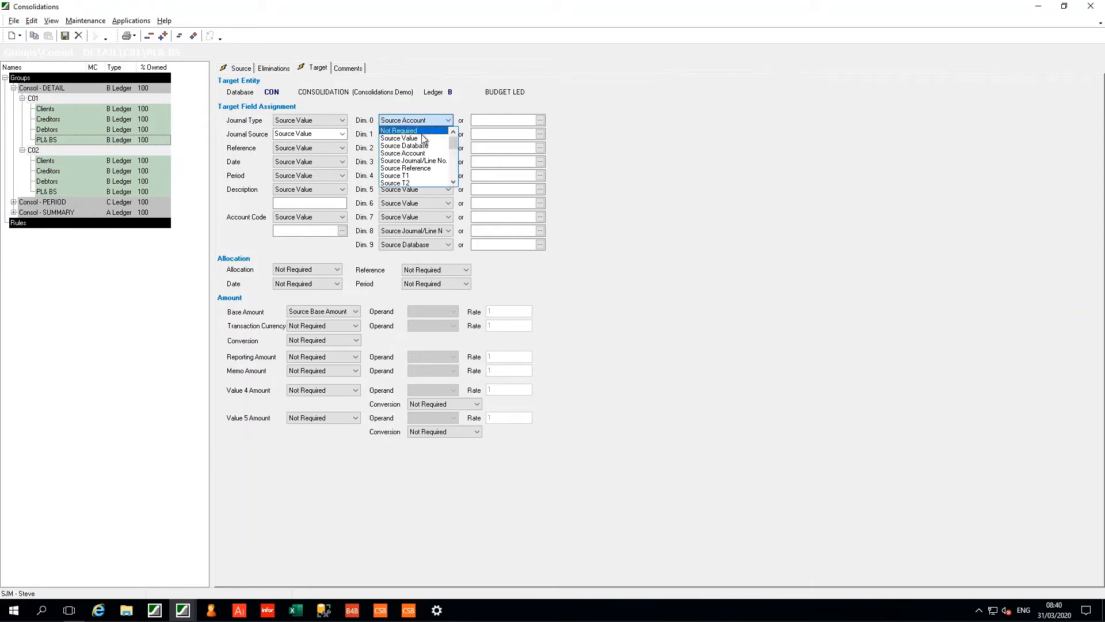
{"action": "left_click", "coordinate": [406, 138]}
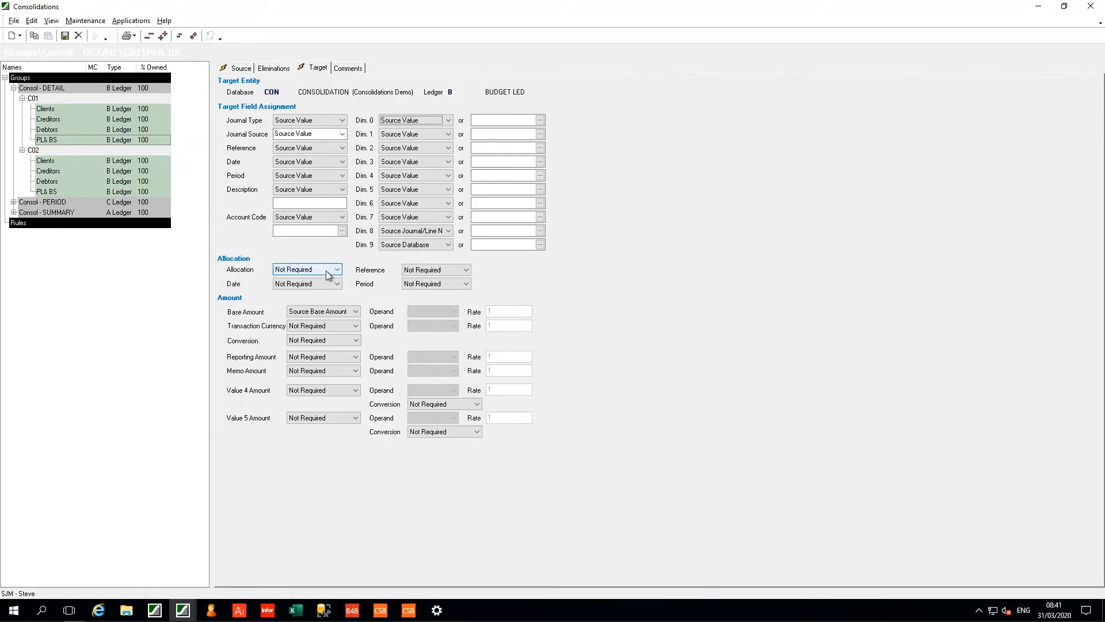
Check the Base Amount options of the PL& BS step, and try summarised source consolidation before switching it off again
{"action": "left_click", "coordinate": [357, 311]}
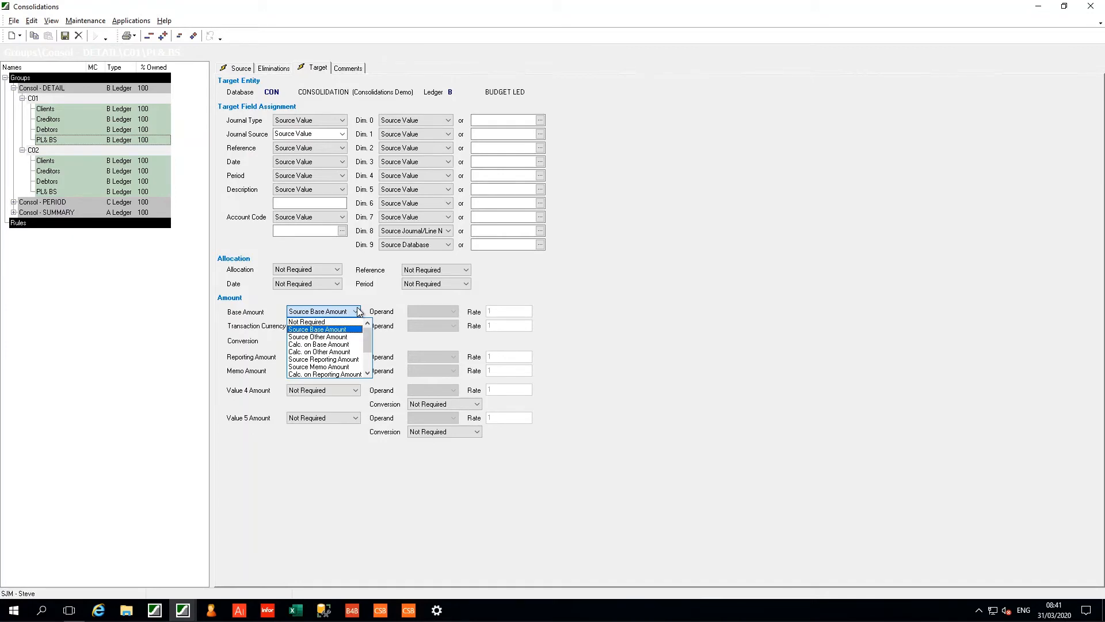
{"action": "left_click", "coordinate": [358, 312]}
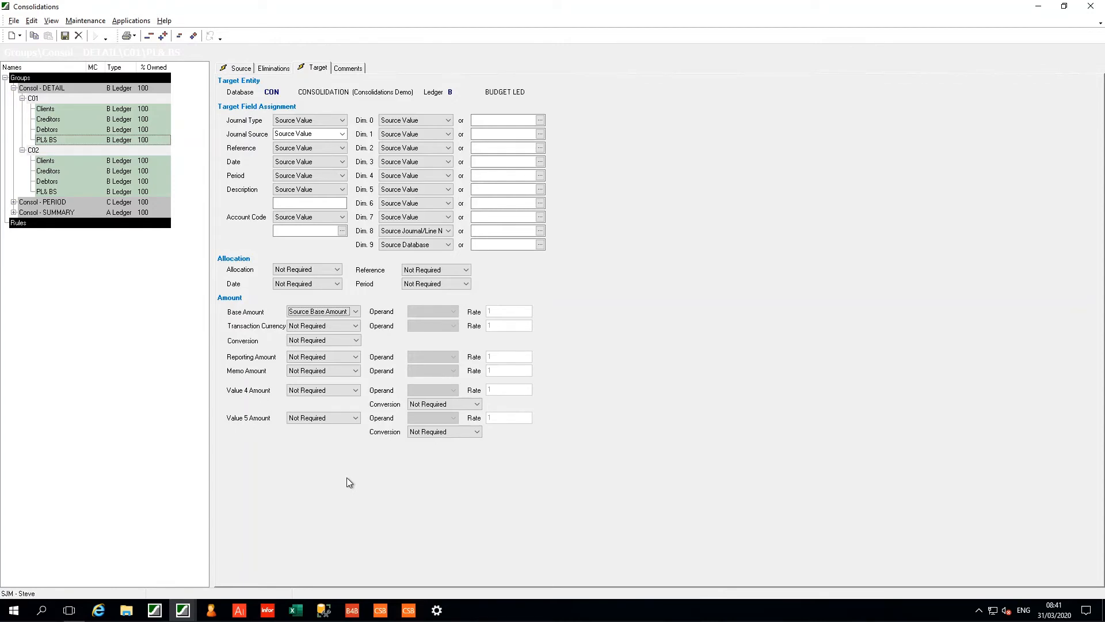
{"action": "left_click", "coordinate": [240, 69]}
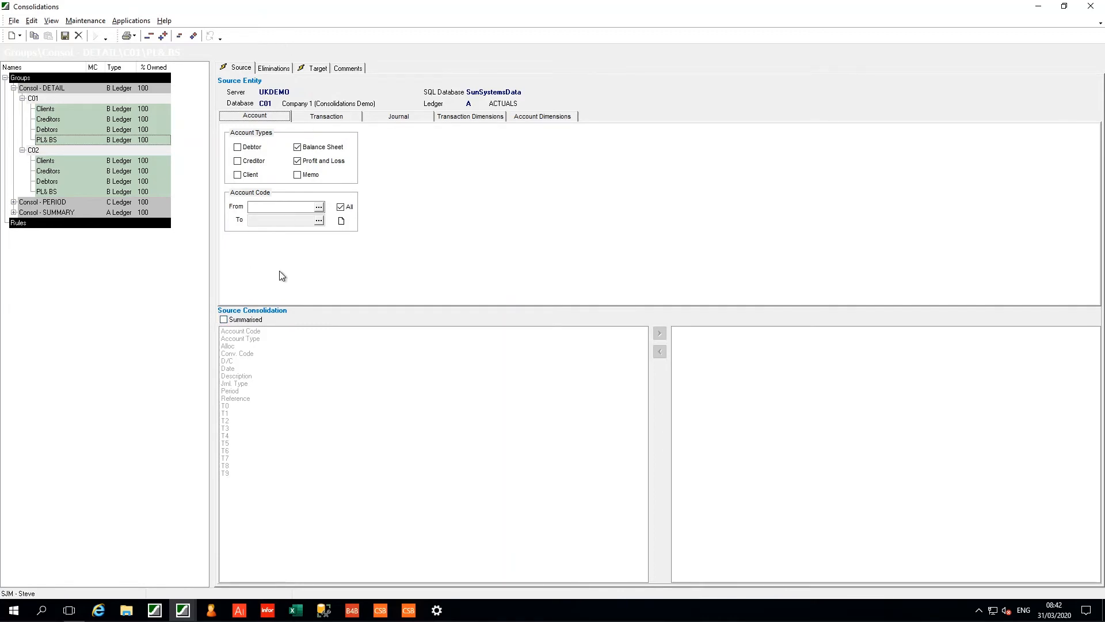
{"action": "left_click", "coordinate": [223, 319]}
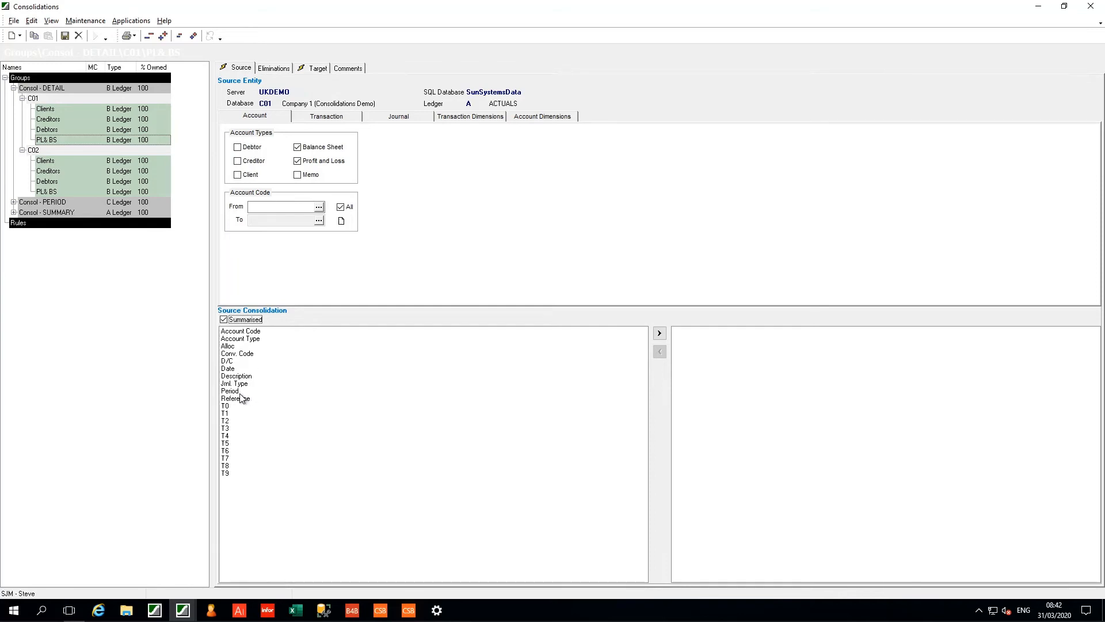
{"action": "left_click", "coordinate": [224, 320]}
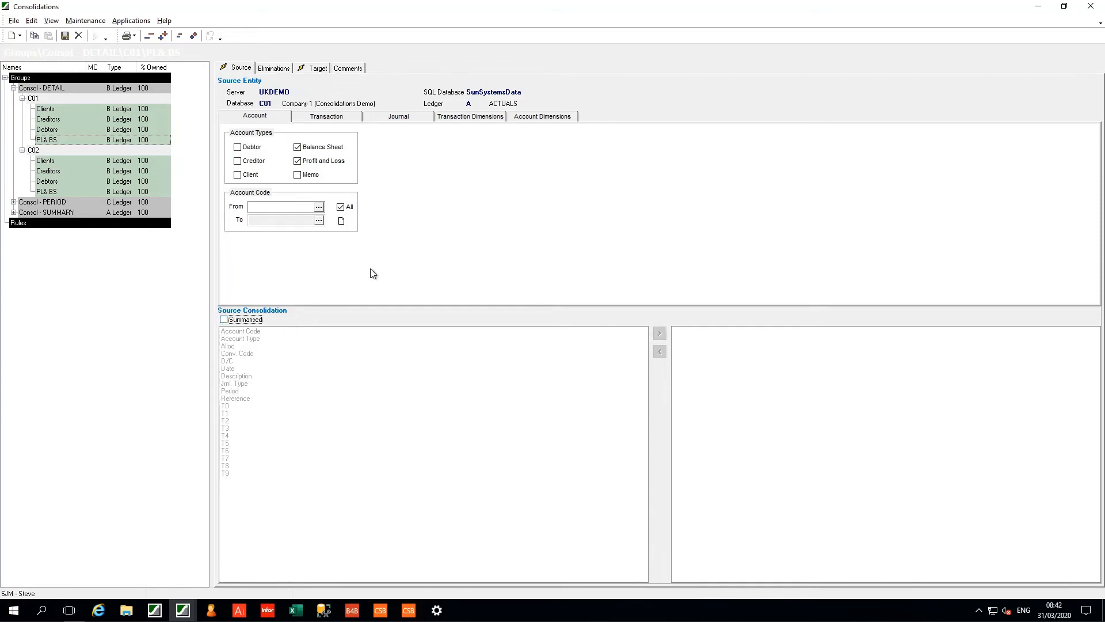
Review the source account types and target account code assignments of the Debtors, Creditors and Clients steps under C01
{"action": "left_click", "coordinate": [49, 132]}
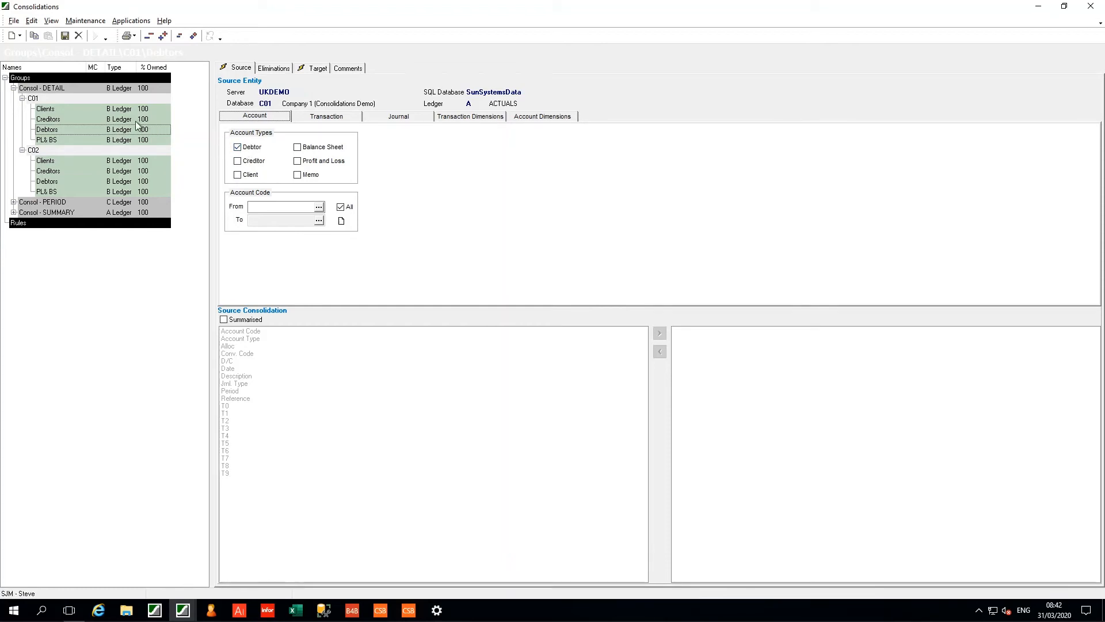
{"action": "left_click", "coordinate": [318, 70]}
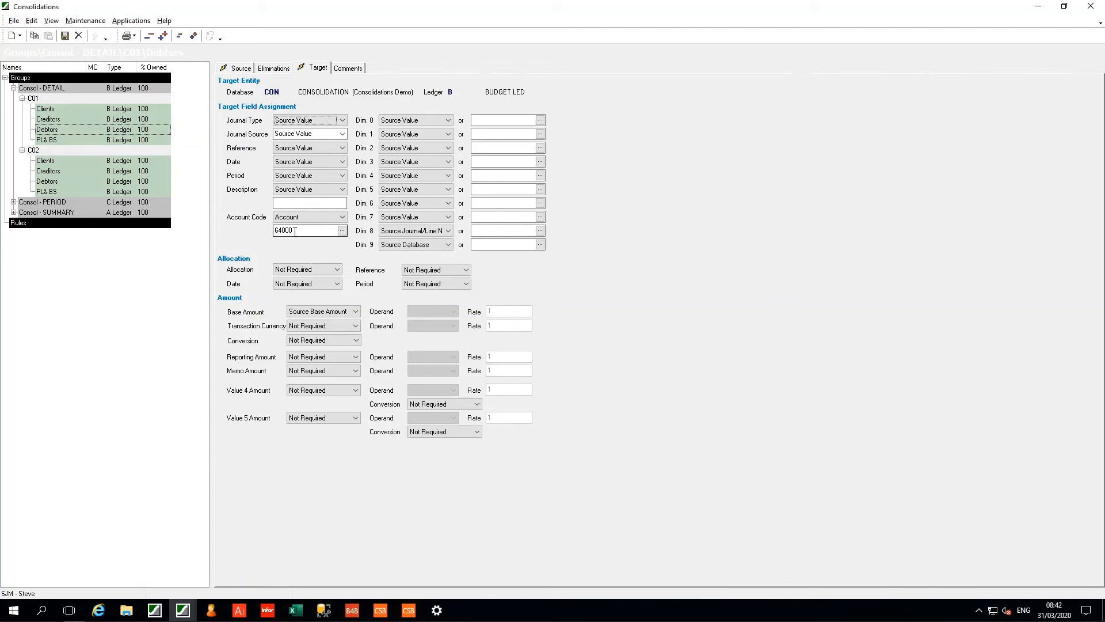
{"action": "left_click", "coordinate": [49, 119]}
{"action": "left_click", "coordinate": [314, 70]}
{"action": "left_click", "coordinate": [228, 68]}
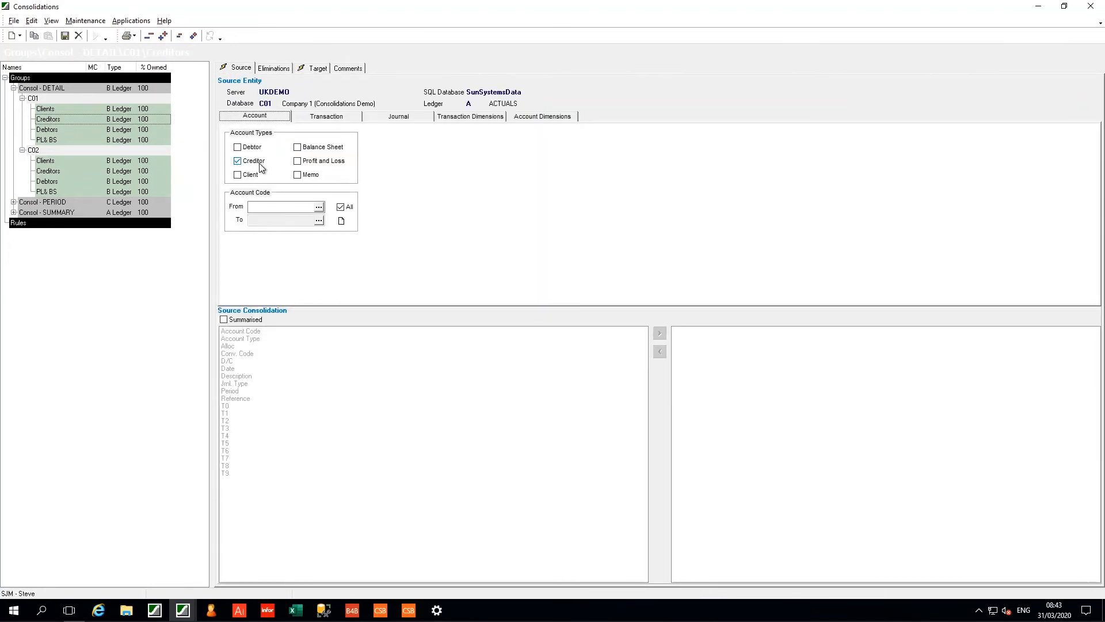
{"action": "left_click", "coordinate": [314, 68]}
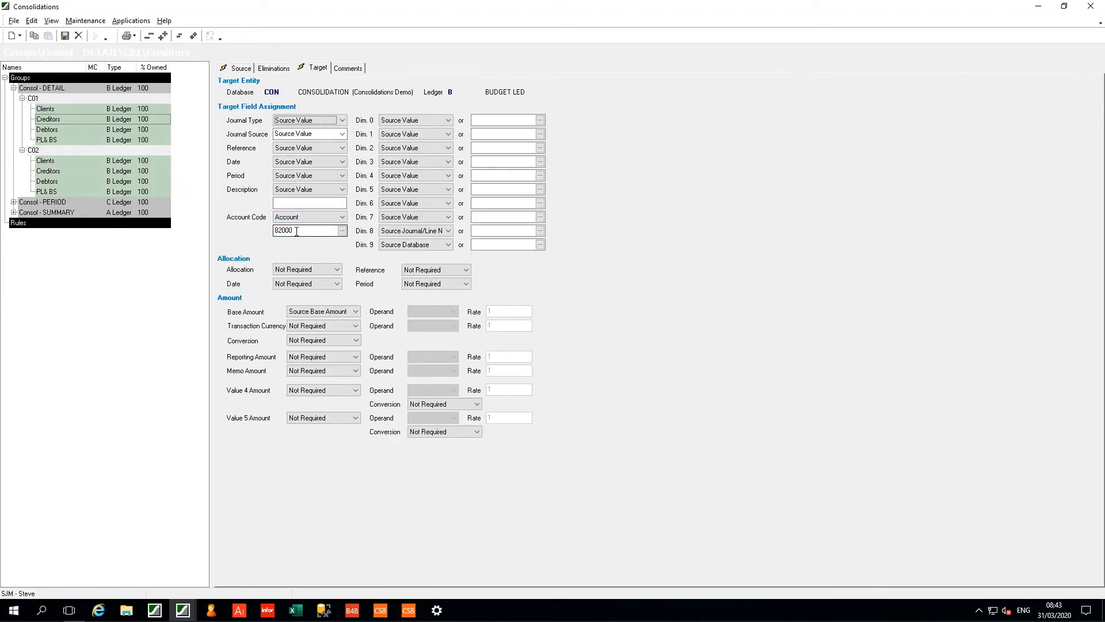
{"action": "left_click", "coordinate": [58, 108]}
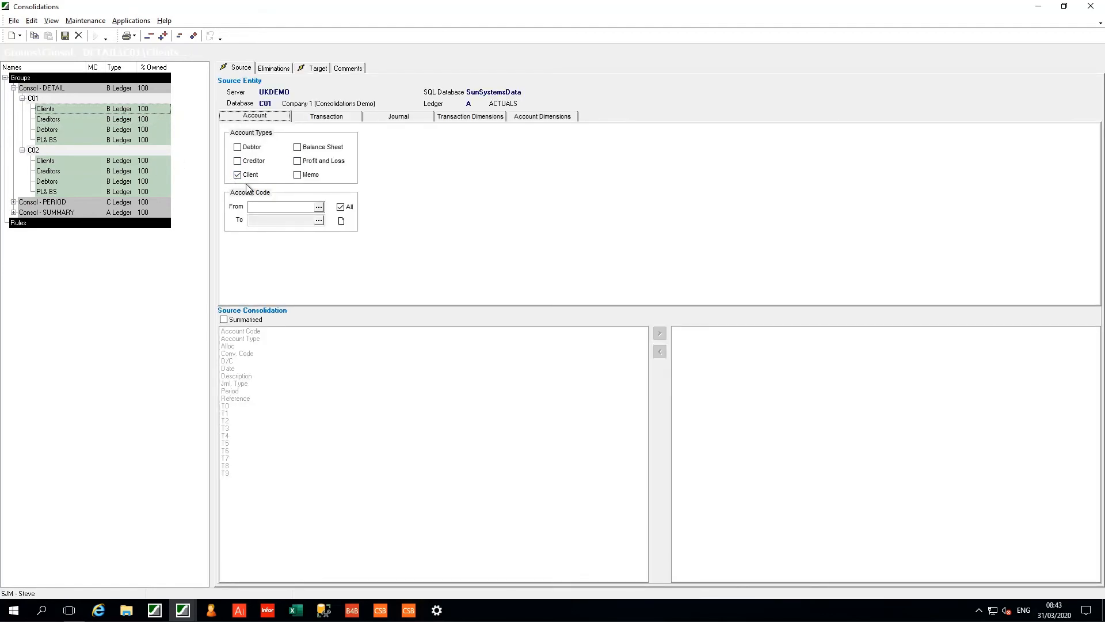
{"action": "left_click", "coordinate": [315, 67]}
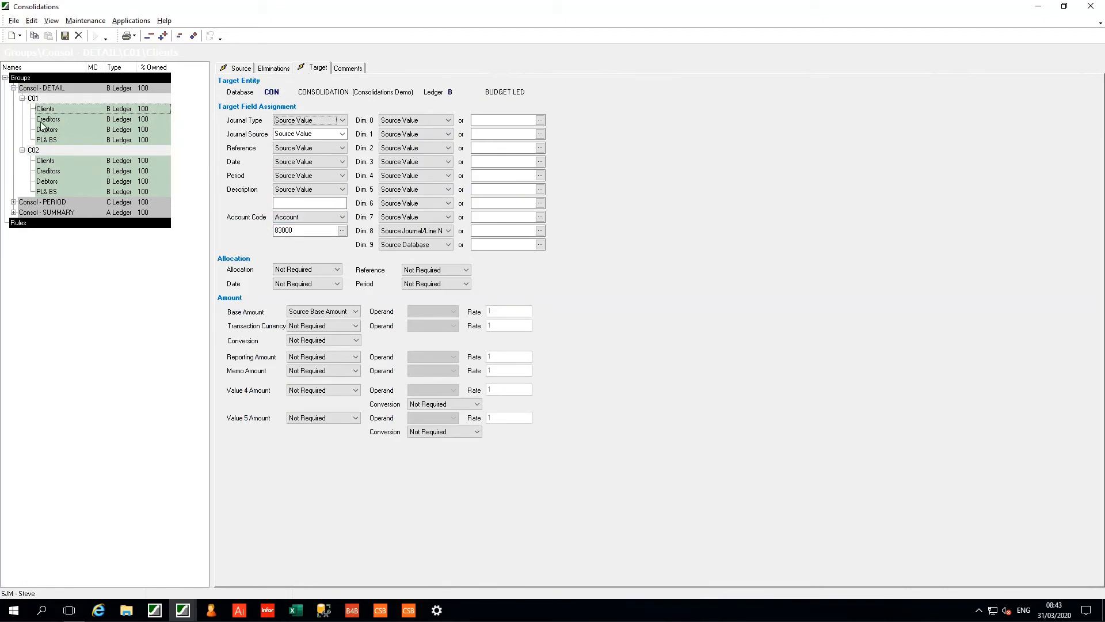
Examine the C01 audit history and the C02 rule's source and target settings, closing the rule without changes
{"action": "left_click", "coordinate": [32, 99]}
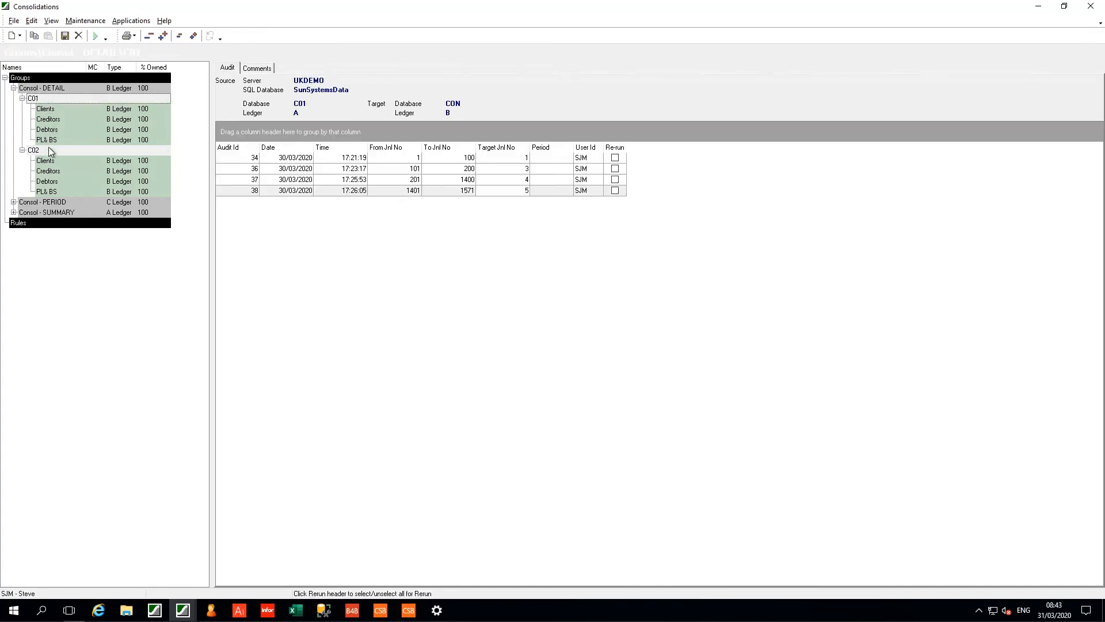
{"action": "right_click", "coordinate": [34, 99]}
{"action": "left_click", "coordinate": [64, 168]}
{"action": "right_click", "coordinate": [33, 150]}
{"action": "mouse_move", "coordinate": [70, 171]}
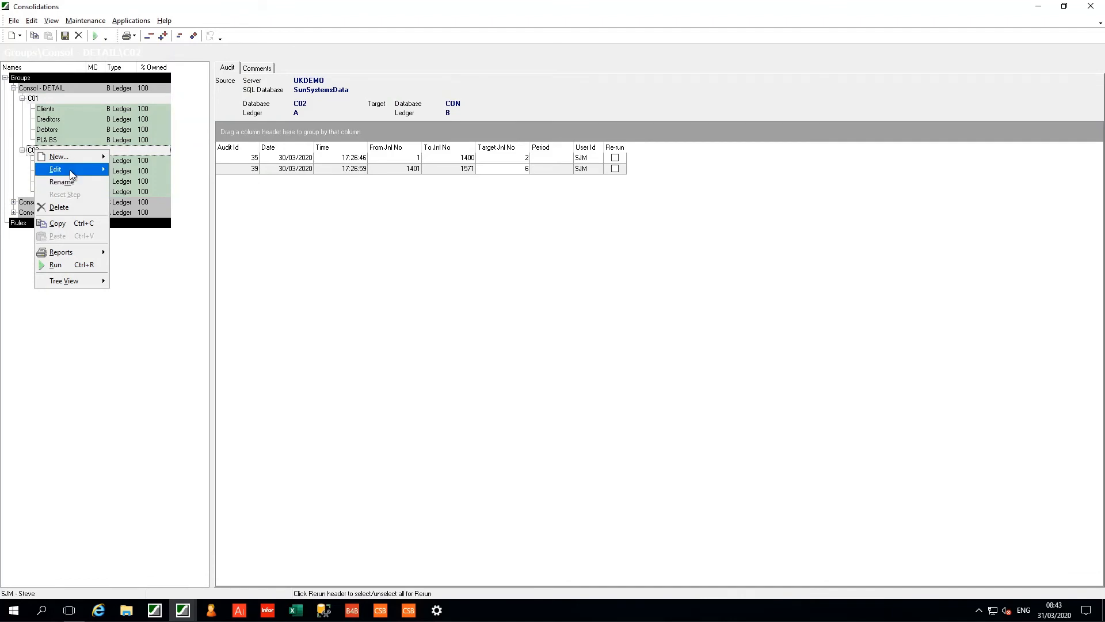
{"action": "left_click", "coordinate": [166, 183]}
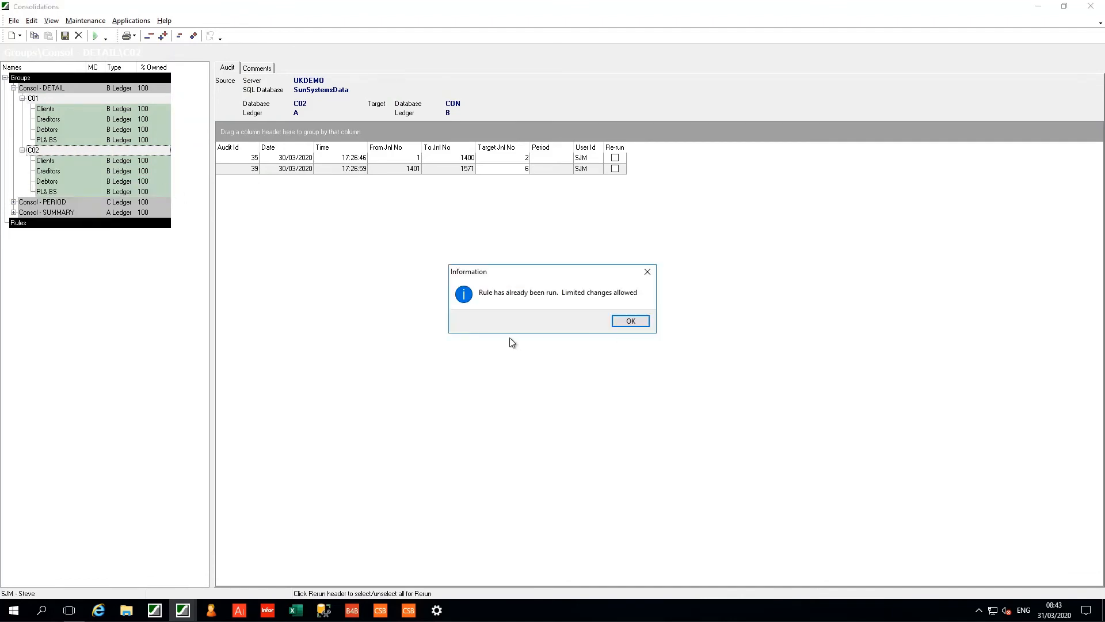
{"action": "left_click", "coordinate": [628, 320]}
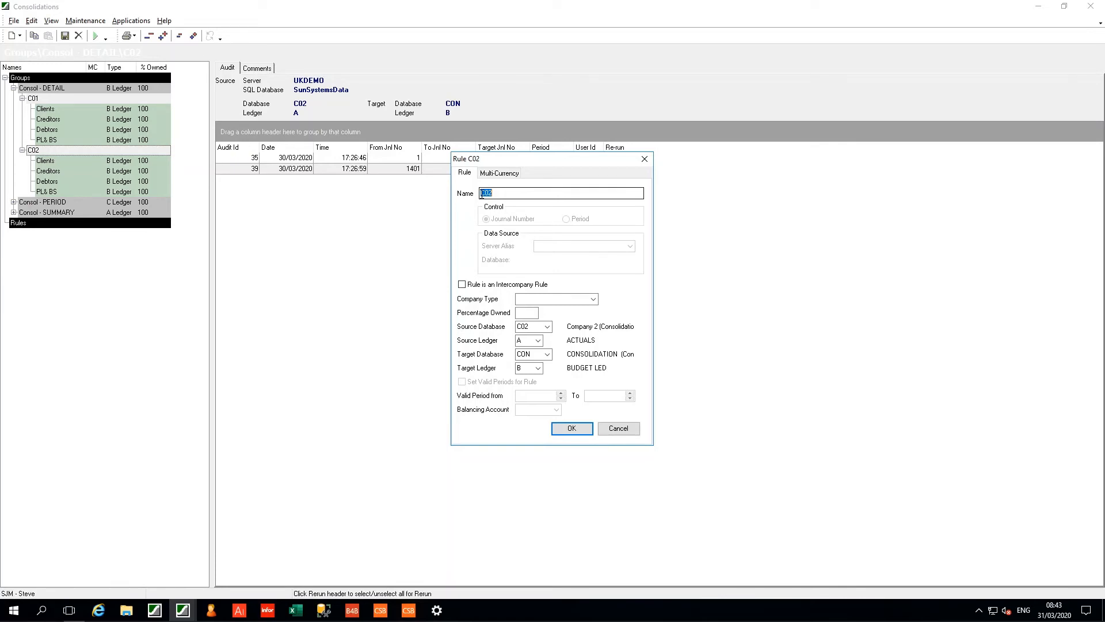
{"action": "left_click", "coordinate": [627, 429]}
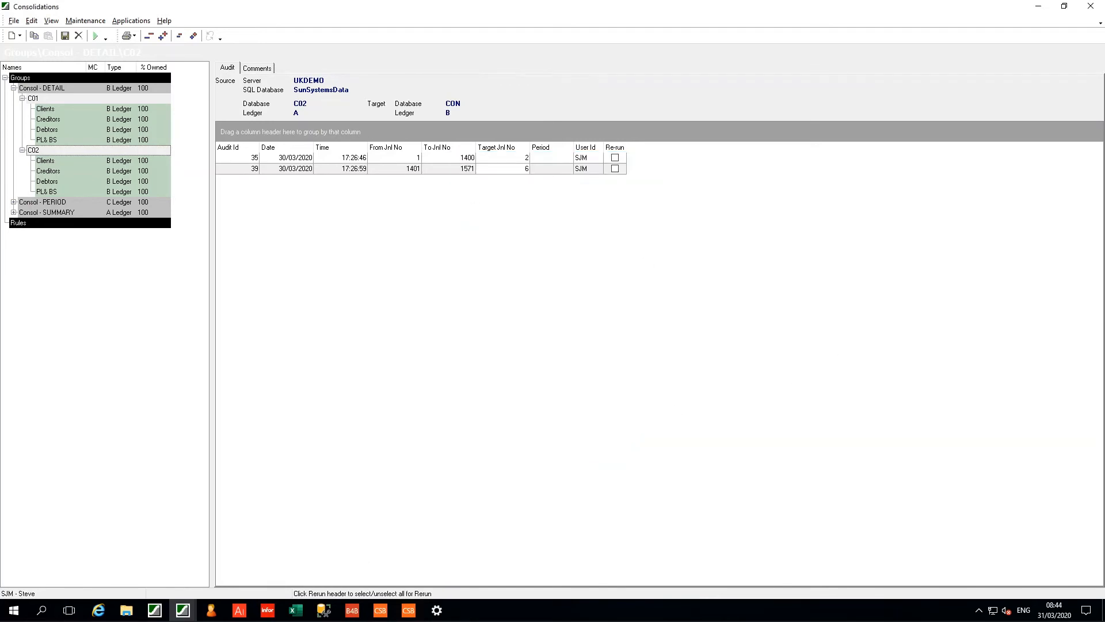
Compare the audit histories of C01 and C02, and locate the Run command for both rules and the Consol - DETAIL group
{"action": "left_click", "coordinate": [33, 100]}
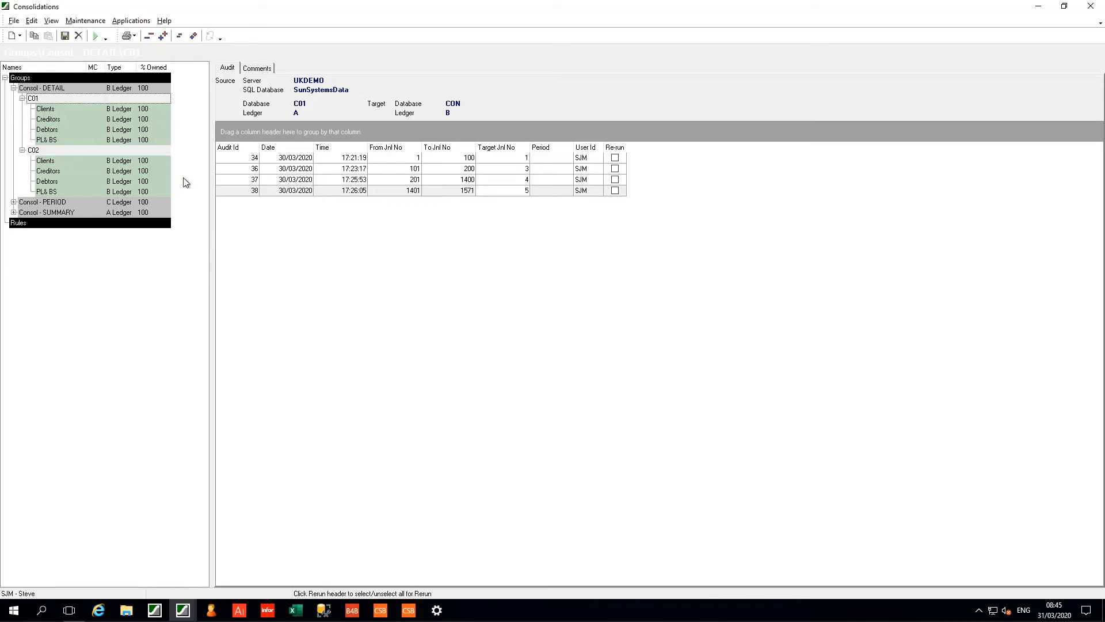
{"action": "left_click", "coordinate": [33, 150]}
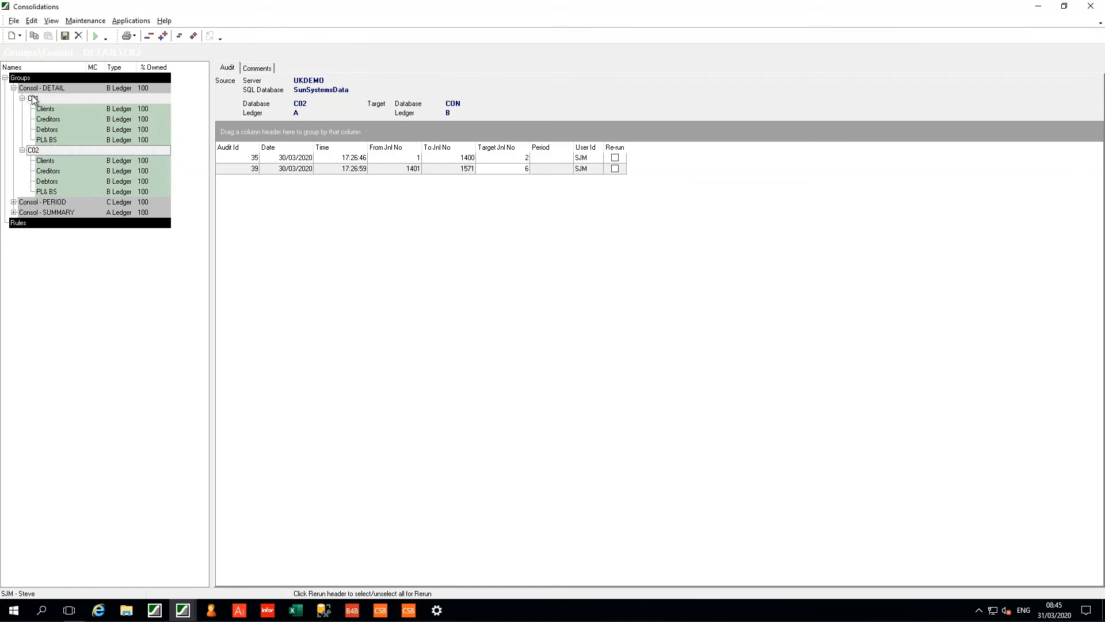
{"action": "right_click", "coordinate": [33, 151]}
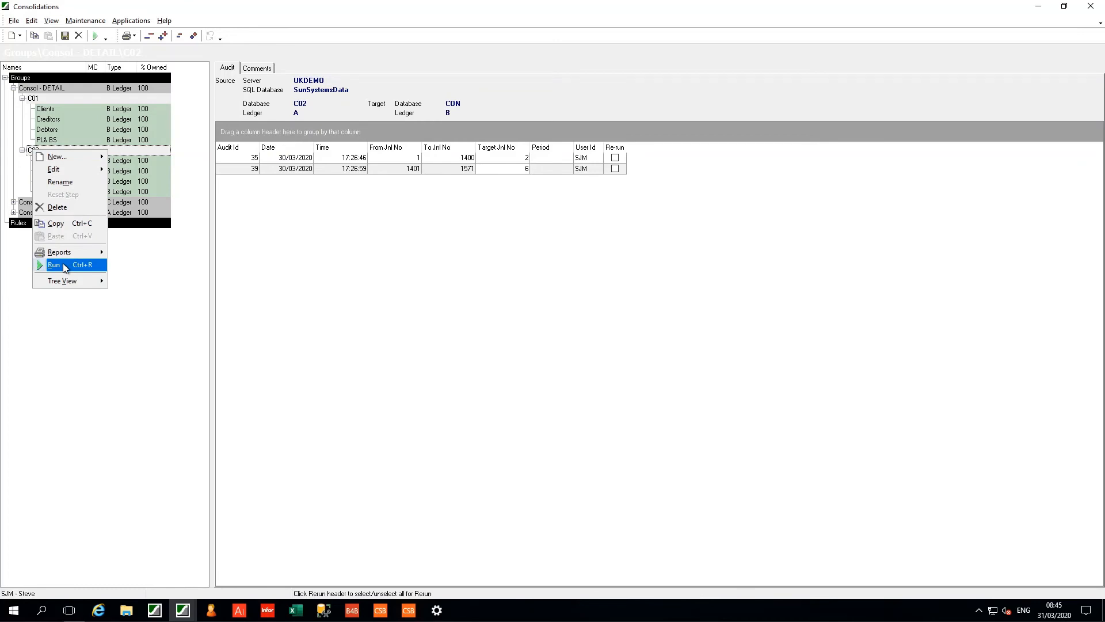
{"action": "right_click", "coordinate": [34, 99]}
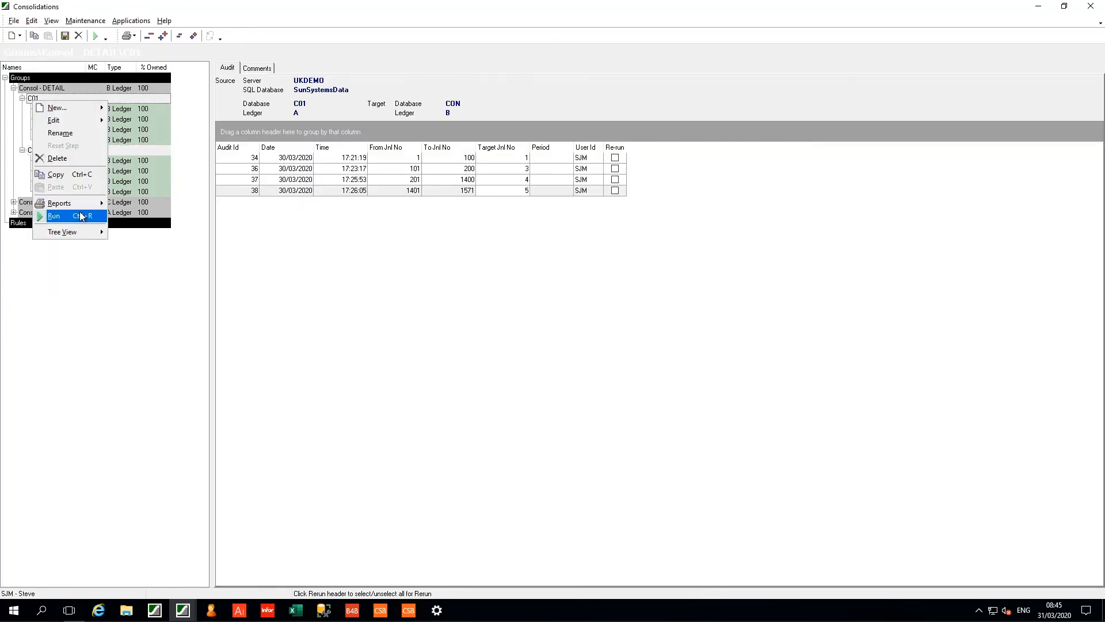
{"action": "left_click", "coordinate": [35, 90]}
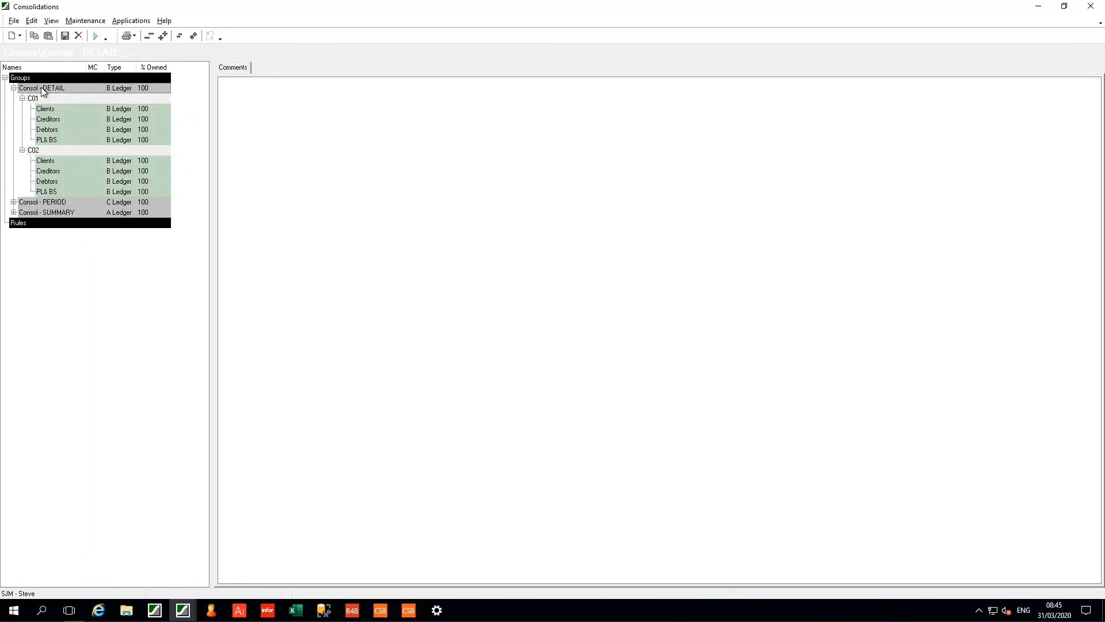
{"action": "right_click", "coordinate": [36, 91]}
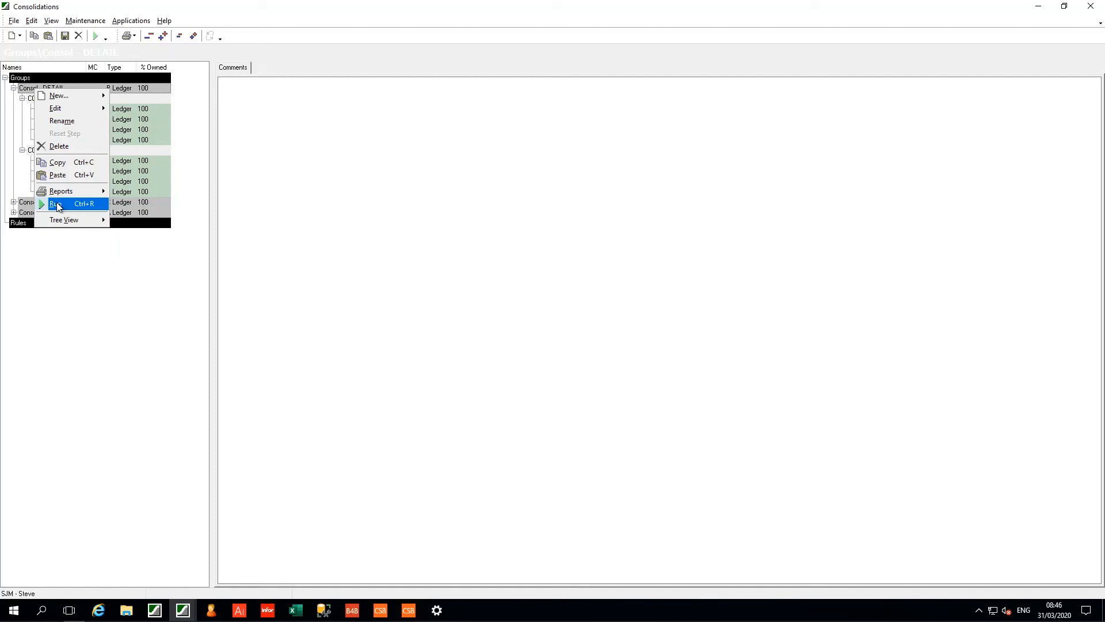
Generate a command line that runs Consol - DETAIL without showing under the operator's login ID, select its full text, and close the options
{"action": "left_click", "coordinate": [73, 22]}
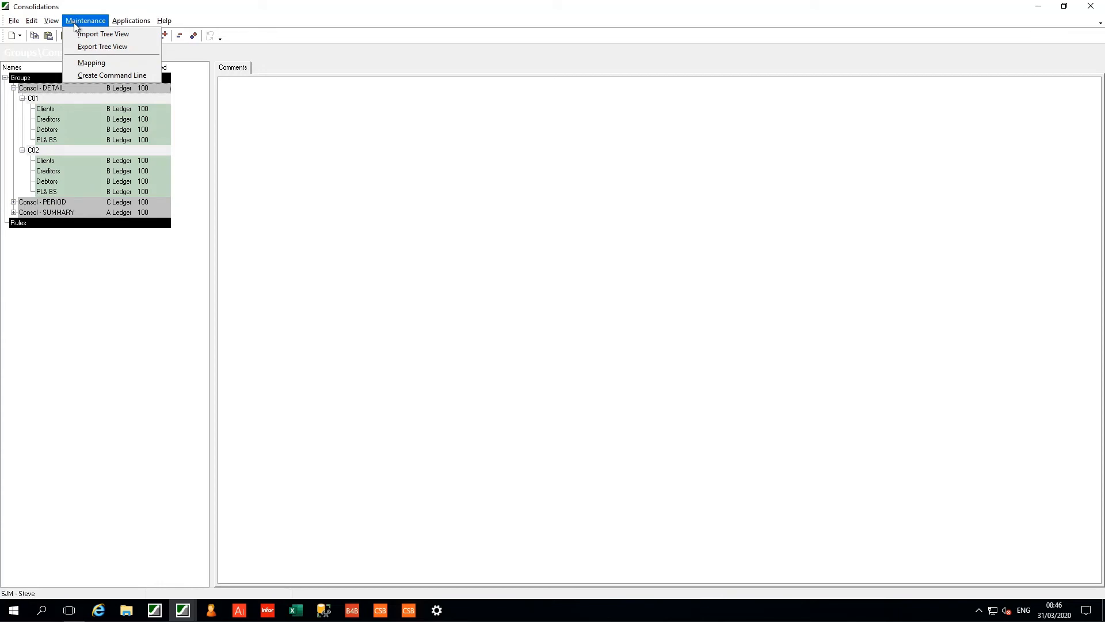
{"action": "left_click", "coordinate": [89, 76]}
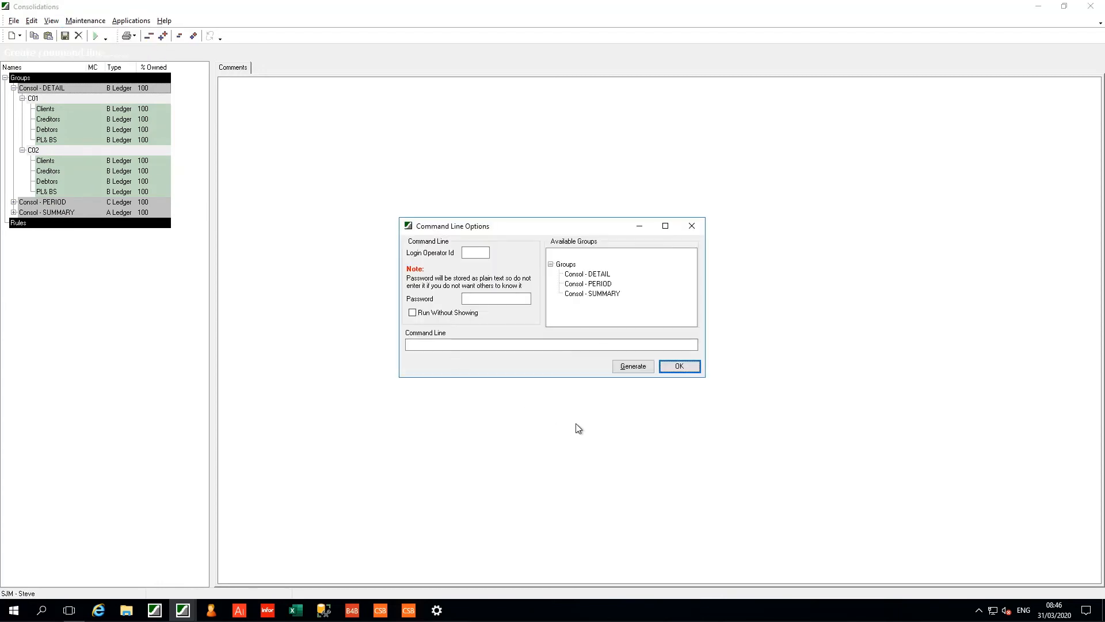
{"action": "left_click", "coordinate": [471, 253]}
{"action": "type", "text": "SJM"}
{"action": "left_click", "coordinate": [596, 275]}
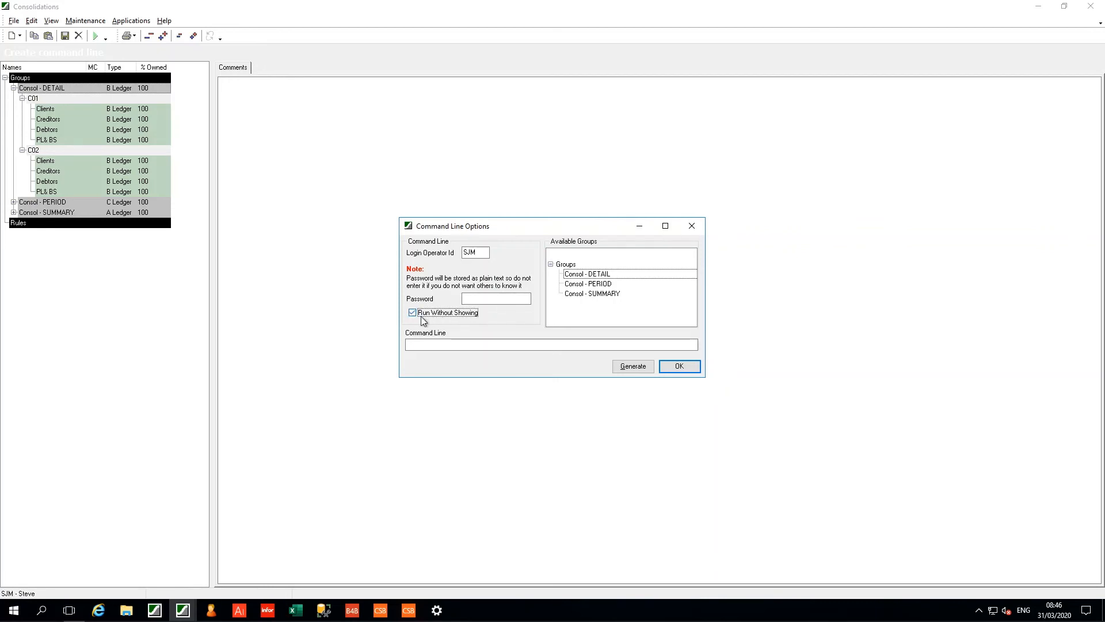
{"action": "left_click", "coordinate": [633, 366]}
{"action": "left_click", "coordinate": [408, 343]}
{"action": "left_click_drag", "start_coordinate": [408, 344], "coordinate": [823, 344]}
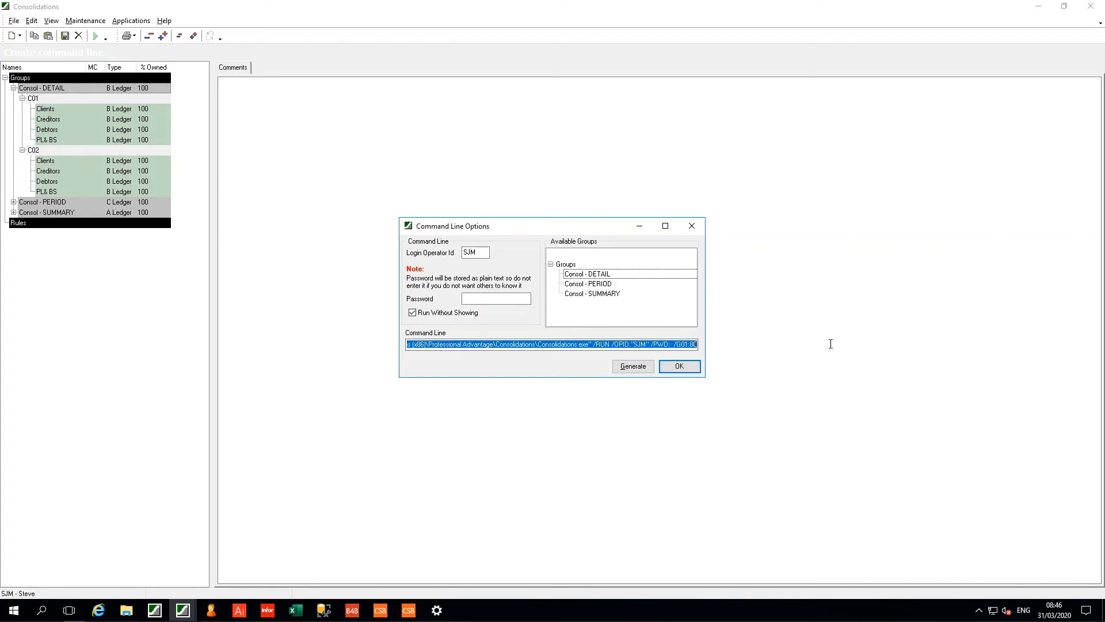
{"action": "left_click", "coordinate": [692, 227]}
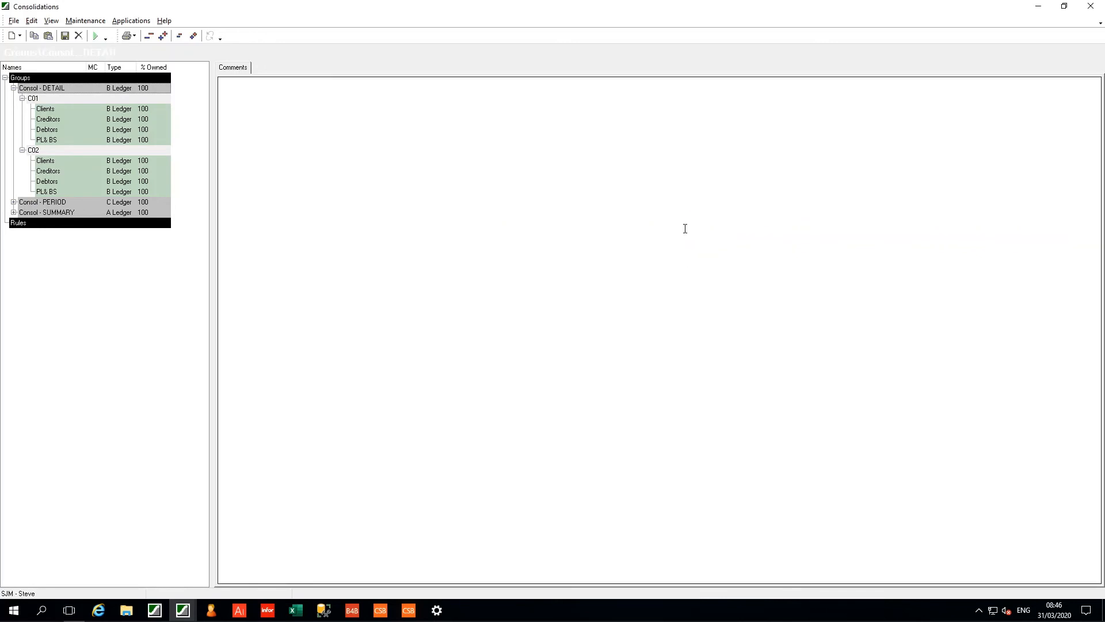
Re-run the C01 consolidation for the audit entry covering journals 1401 to 1571
{"action": "mouse_move", "coordinate": [437, 610]}
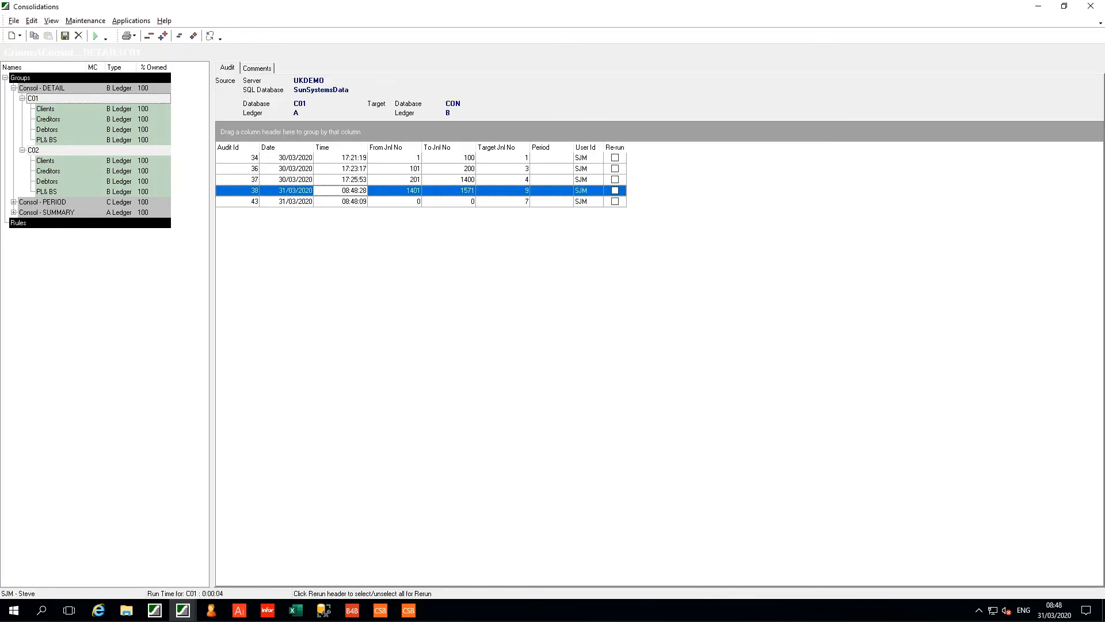
{"action": "left_click", "coordinate": [57, 88]}
{"action": "left_click", "coordinate": [37, 96]}
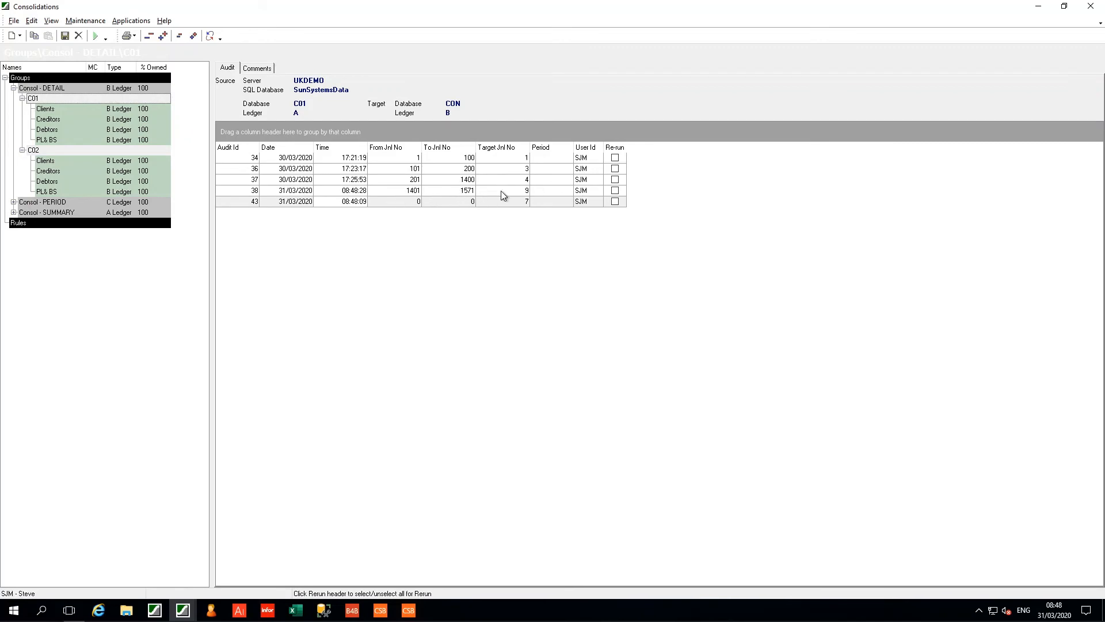
{"action": "left_click", "coordinate": [615, 191]}
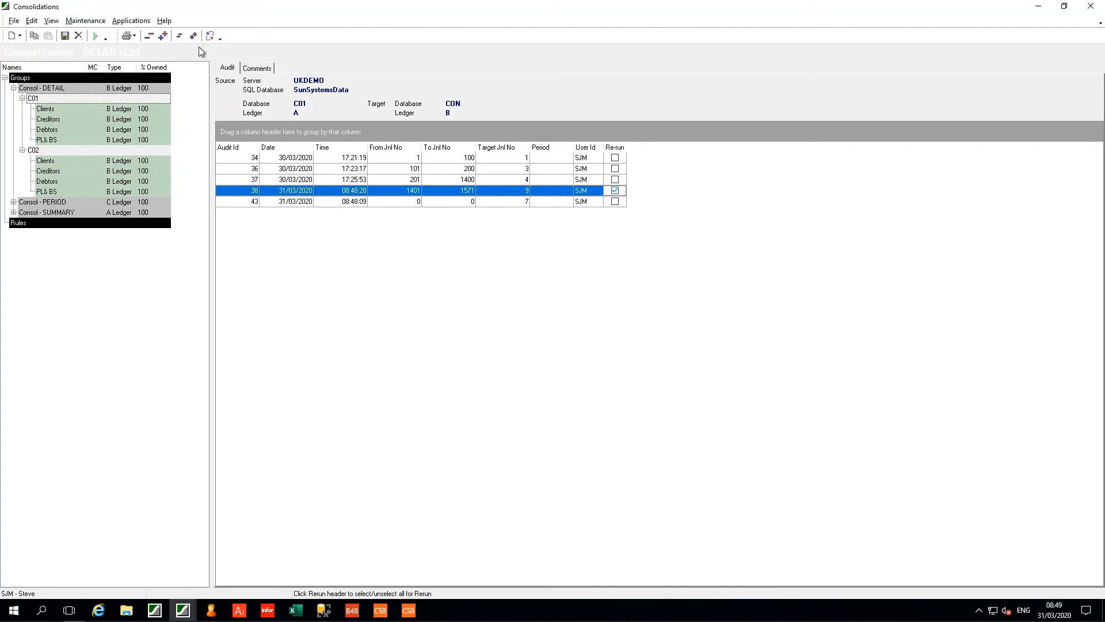
{"action": "left_click", "coordinate": [97, 37]}
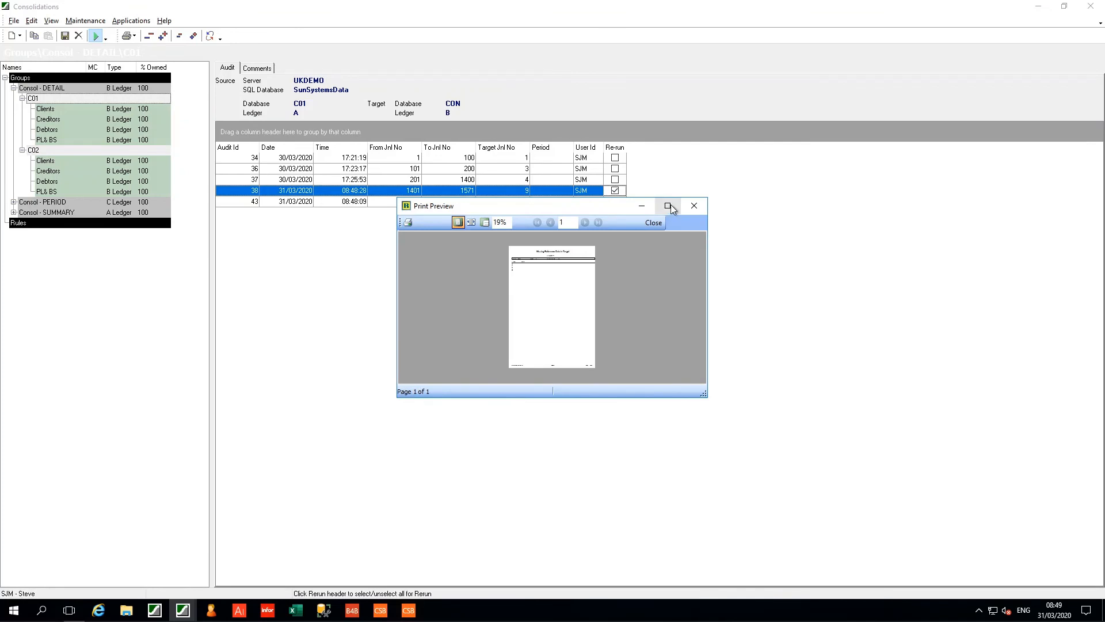
Review the Missing Reference Data in Target and Target Database Balance reports at full size, dismiss them, and finish the C01 run
{"action": "left_click", "coordinate": [668, 205]}
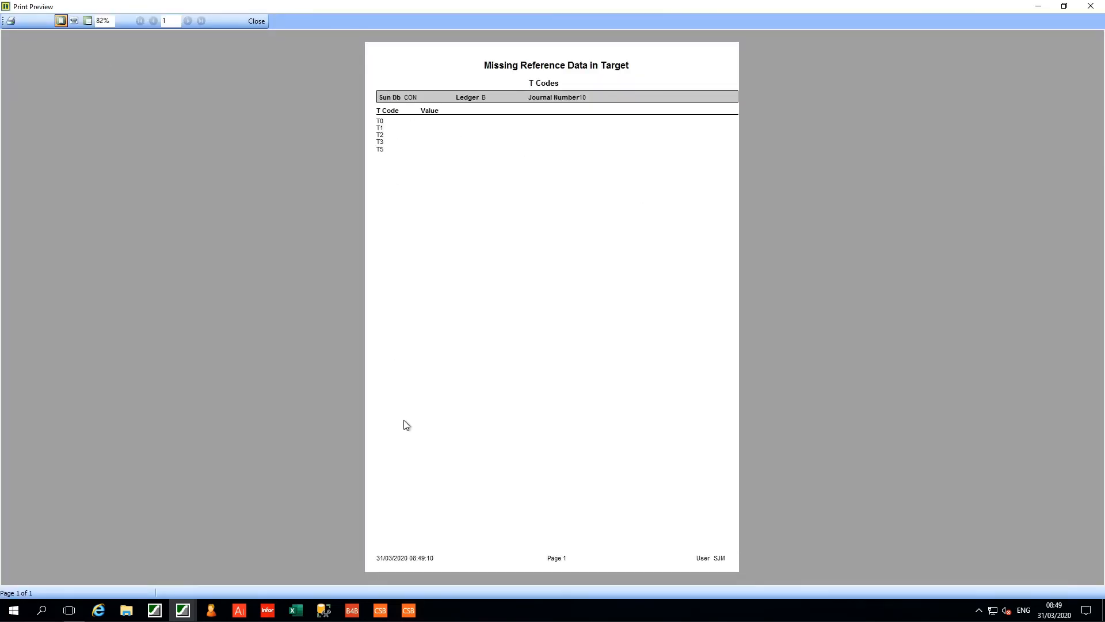
{"action": "left_click", "coordinate": [1095, 7]}
{"action": "left_click", "coordinate": [674, 206]}
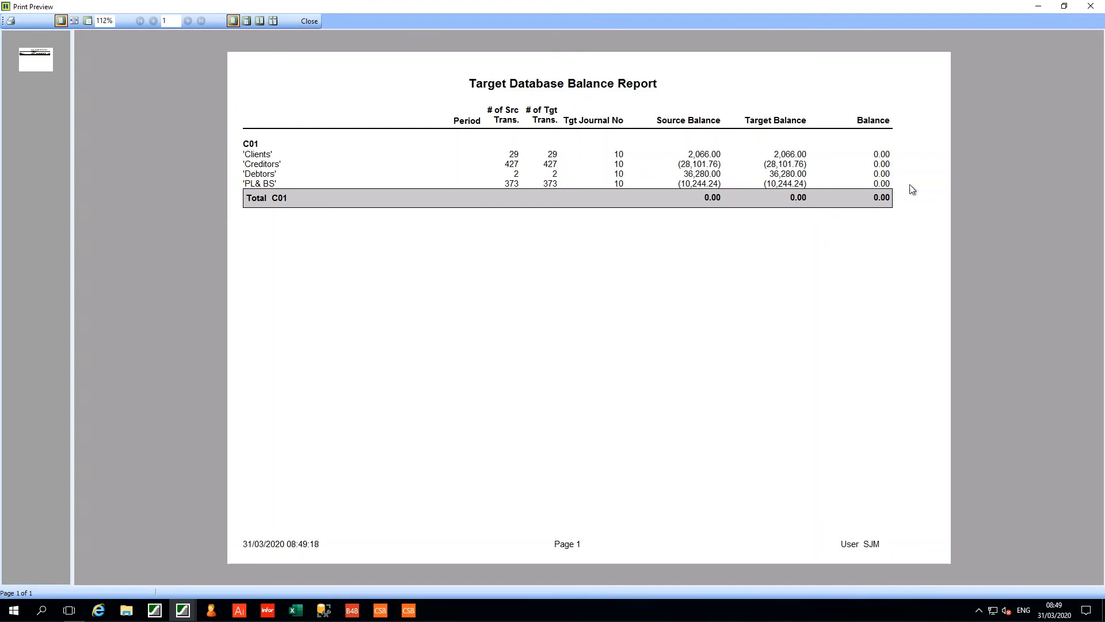
{"action": "left_click", "coordinate": [1038, 6]}
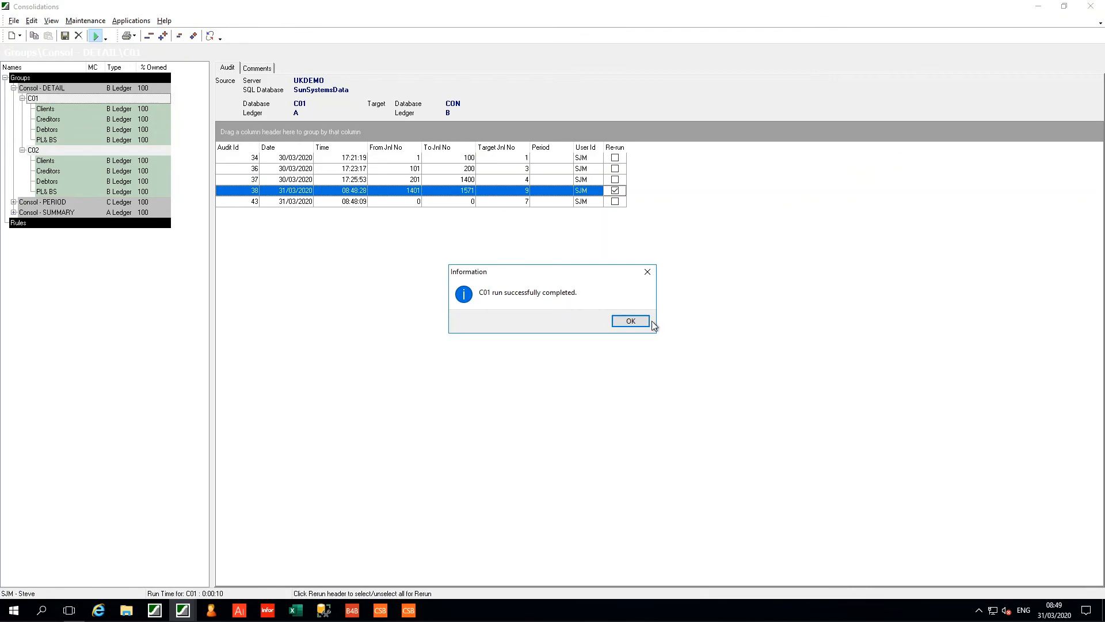
{"action": "left_click", "coordinate": [631, 321]}
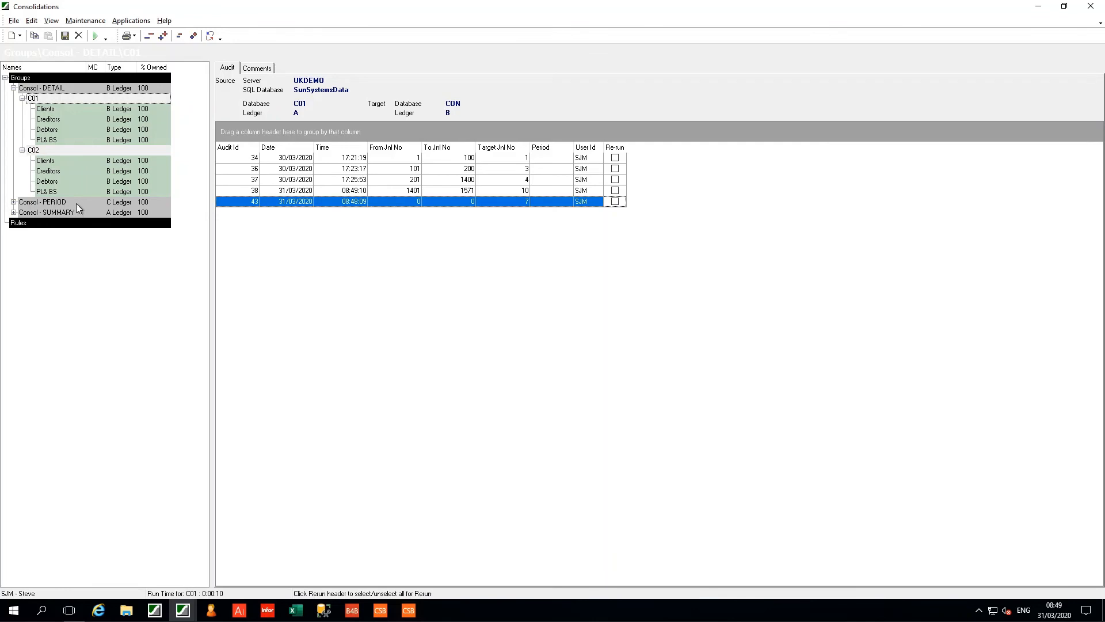
{"action": "mouse_move", "coordinate": [244, 613]}
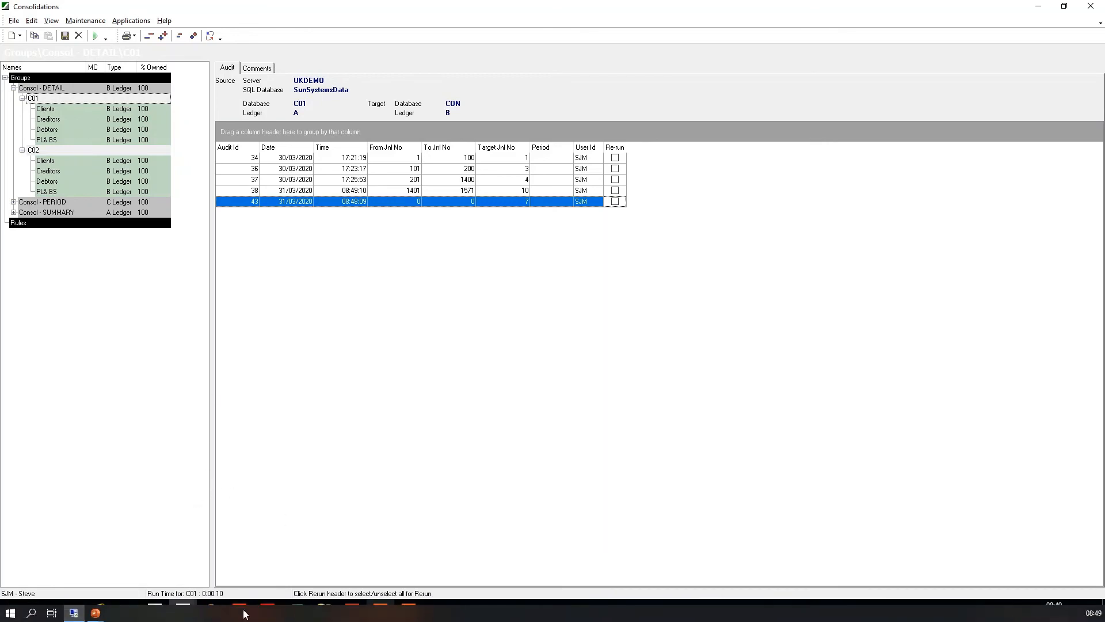
{"action": "left_click", "coordinate": [95, 615]}
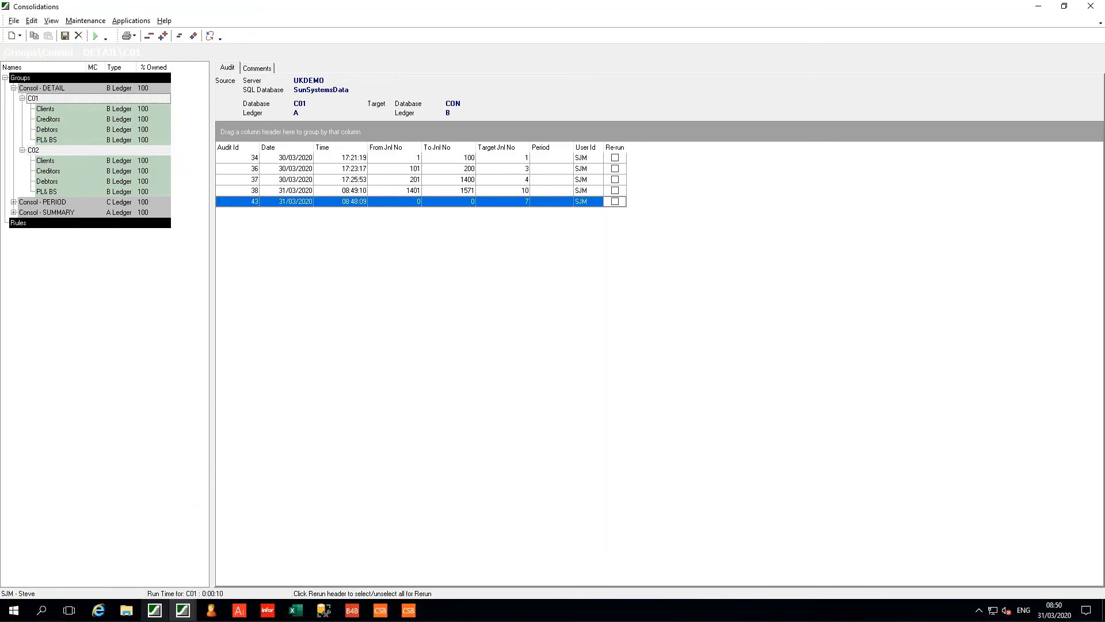
Review the Account Code assignment choices, down to account mapping, in the target settings of C01's PL& BS step, keeping the current choice
{"action": "left_click", "coordinate": [50, 111]}
{"action": "left_click", "coordinate": [43, 141]}
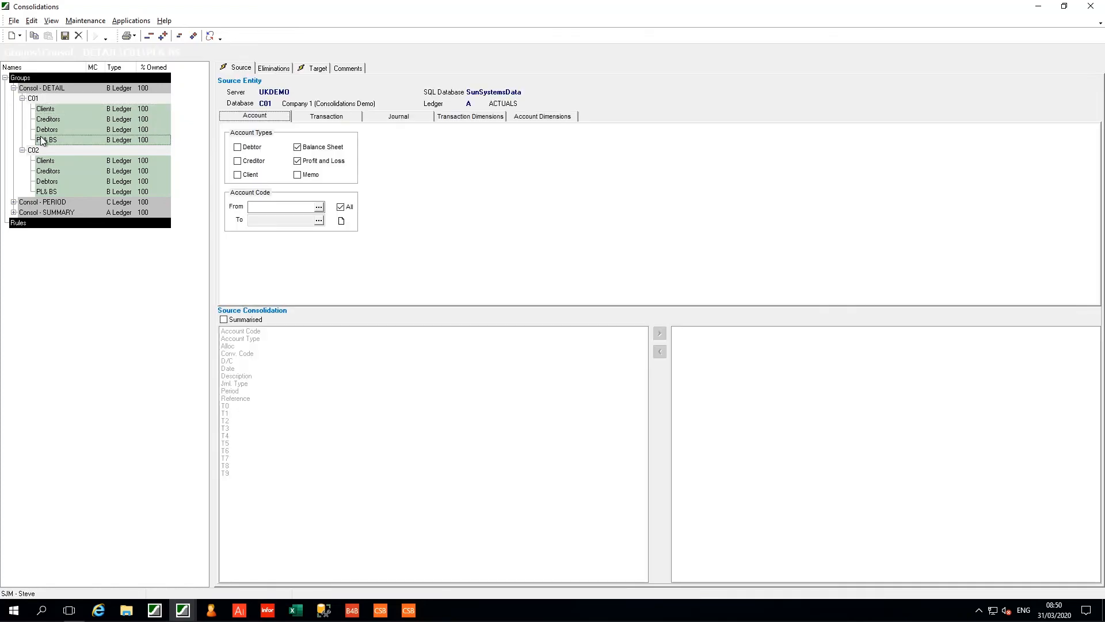
{"action": "left_click", "coordinate": [314, 72]}
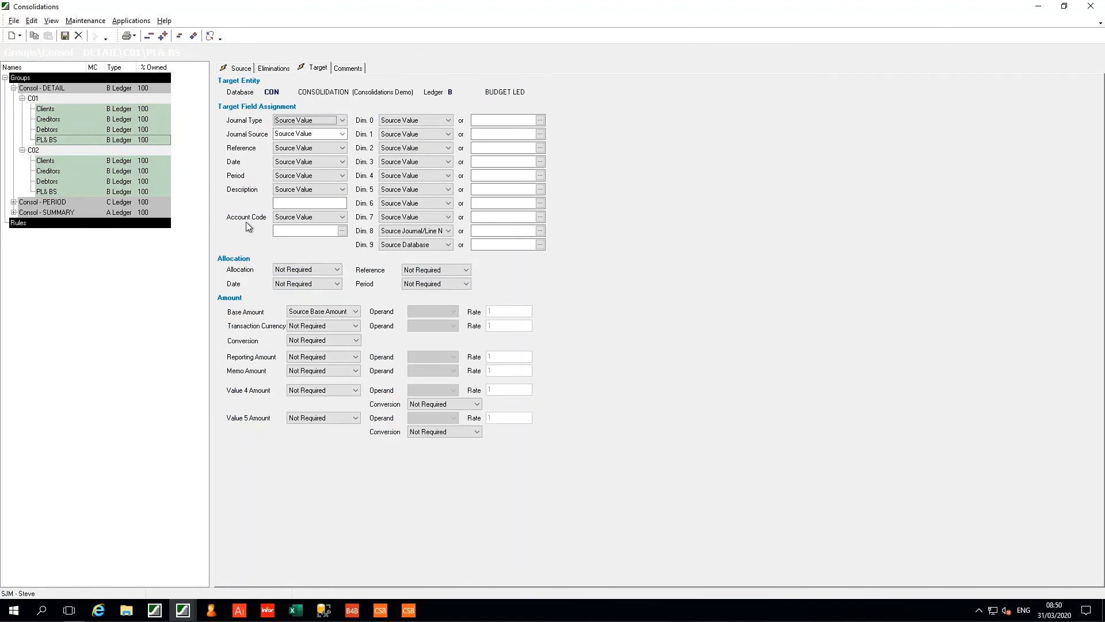
{"action": "left_click", "coordinate": [341, 218]}
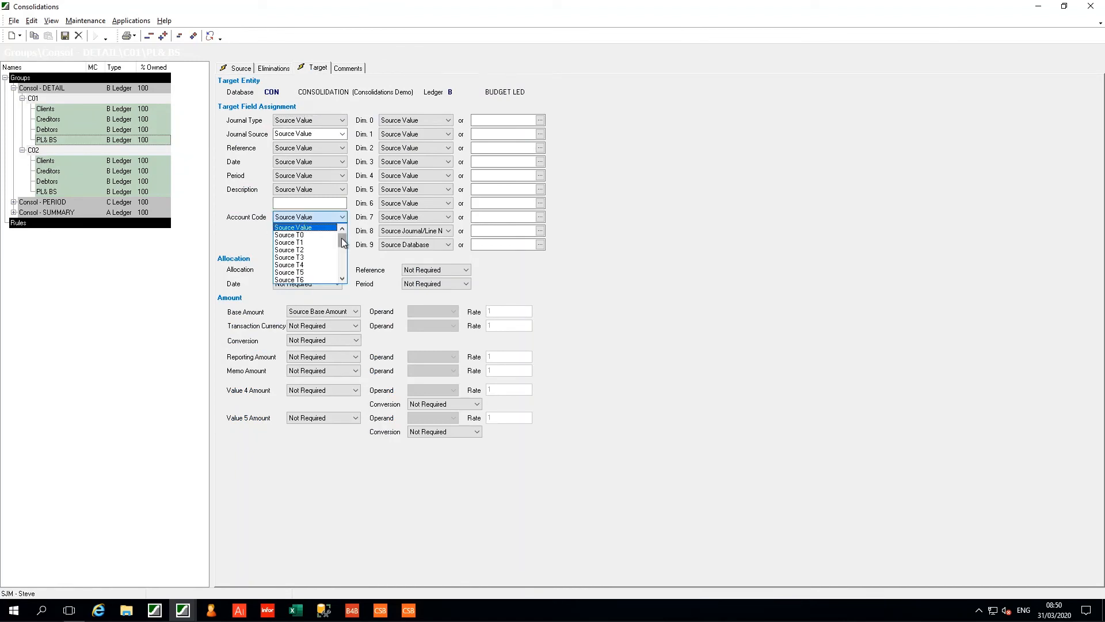
{"action": "left_click_drag", "start_coordinate": [342, 238], "coordinate": [344, 275]}
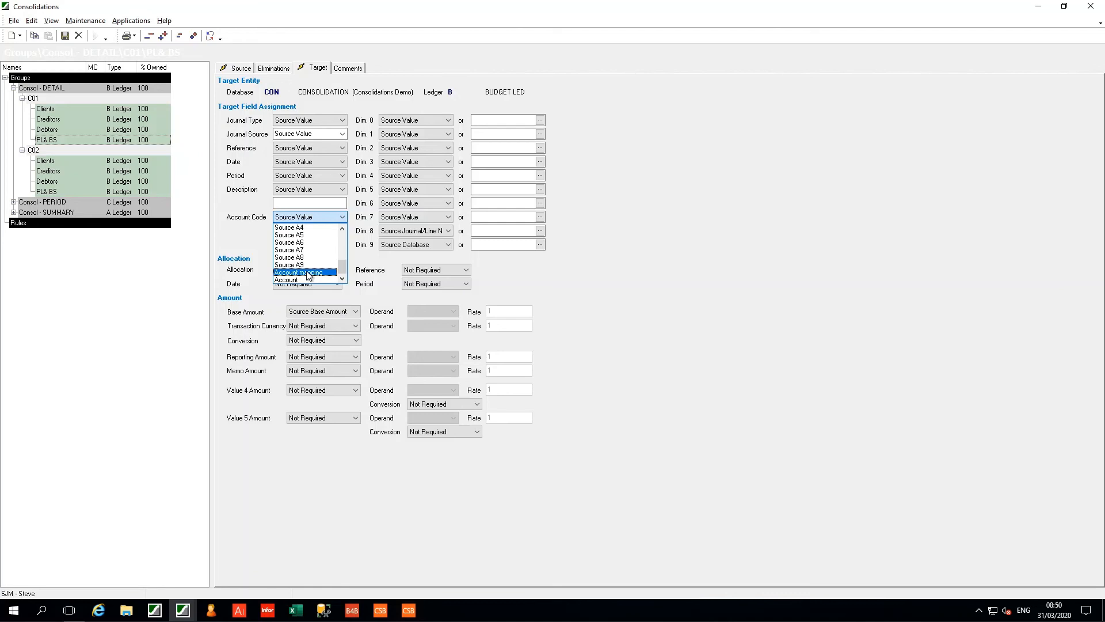
{"action": "left_click", "coordinate": [226, 248]}
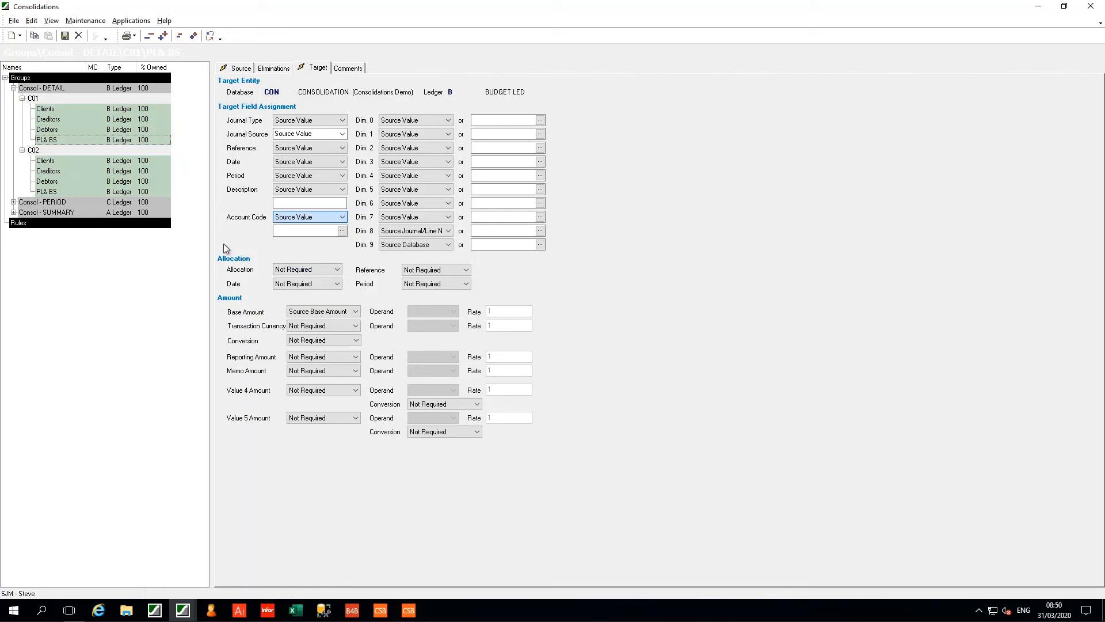
Display the account code mapping from source database C01 to target database CON
{"action": "left_click", "coordinate": [85, 21]}
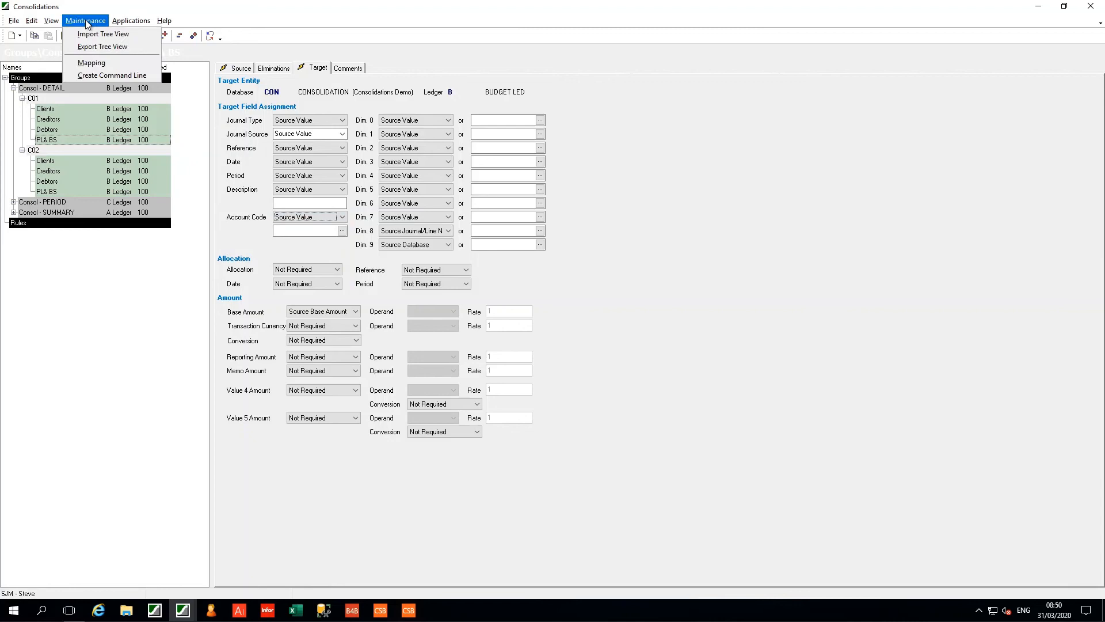
{"action": "left_click", "coordinate": [76, 67]}
{"action": "left_click", "coordinate": [480, 183]}
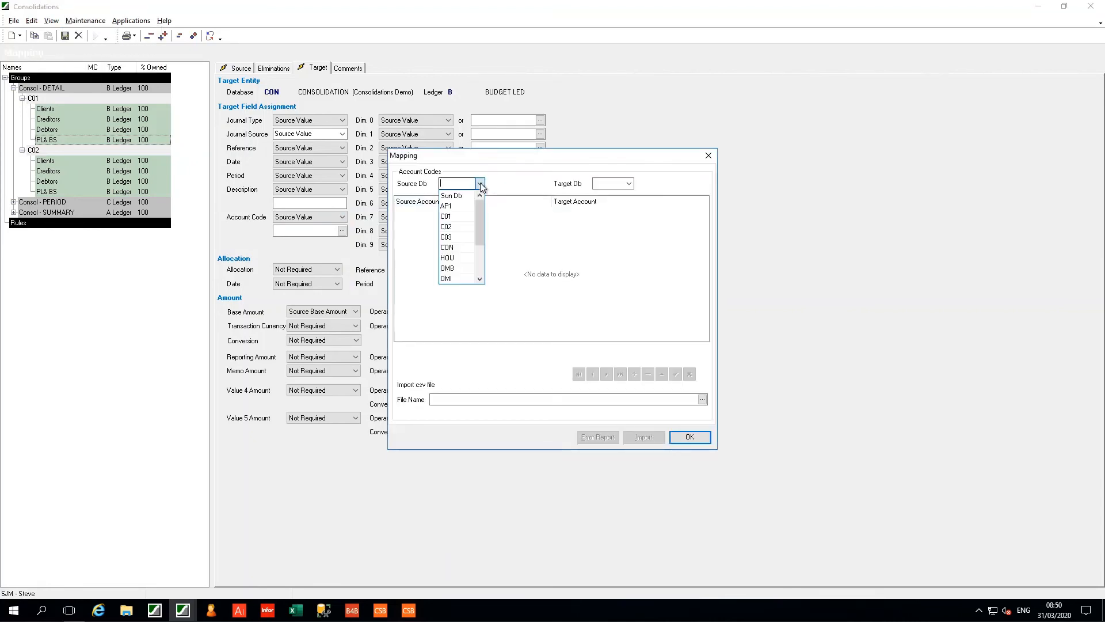
{"action": "left_click", "coordinate": [457, 216]}
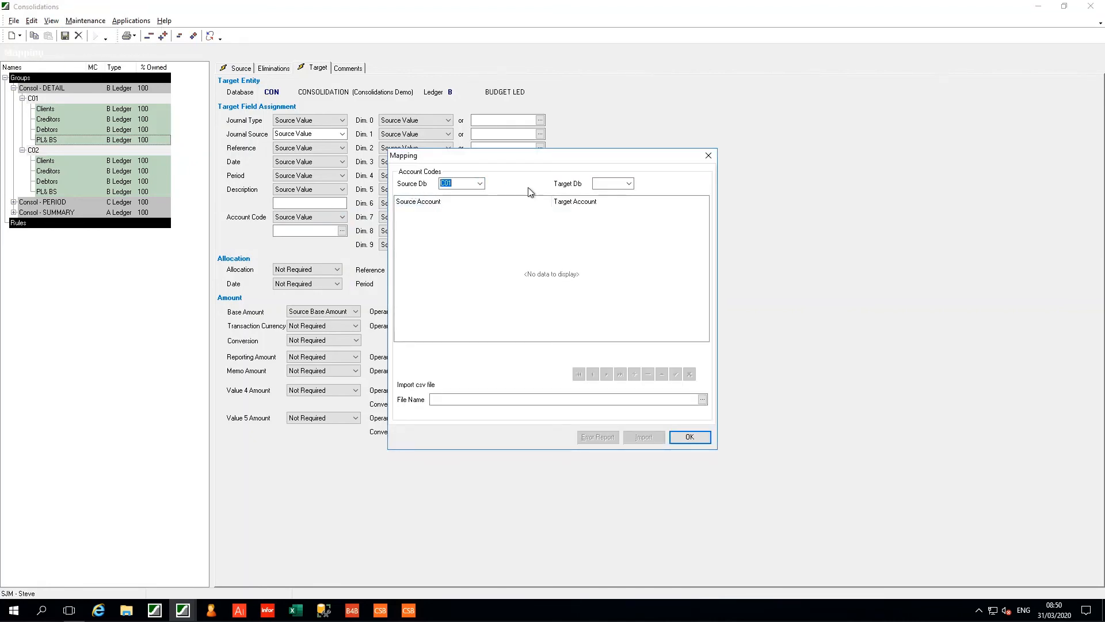
{"action": "left_click", "coordinate": [629, 184]}
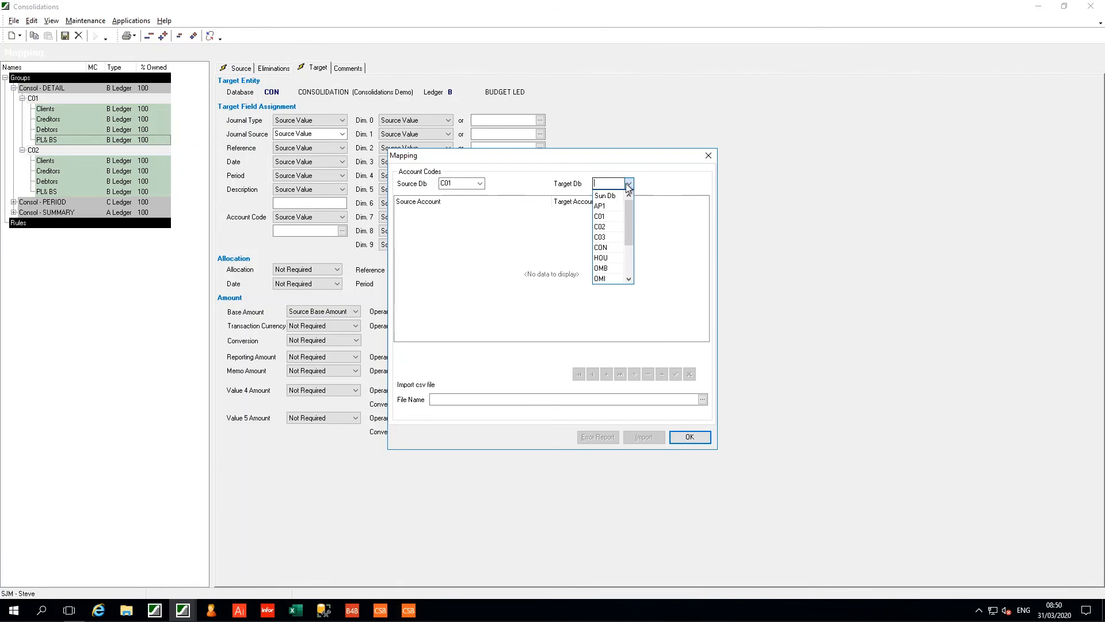
{"action": "left_click", "coordinate": [604, 247]}
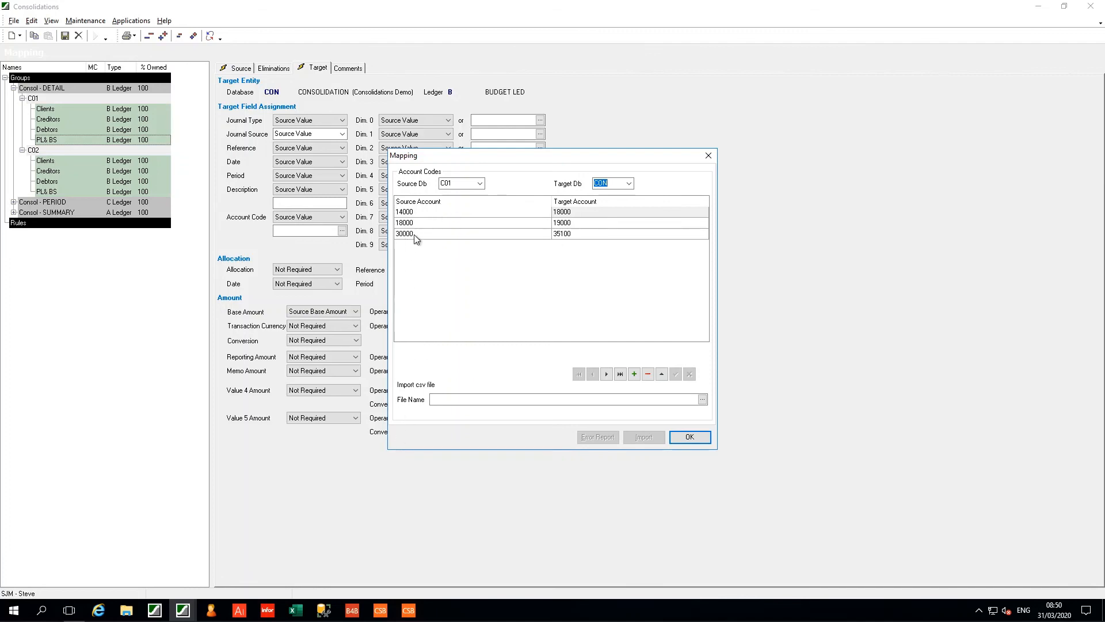
Start a blank account mapping row, inspect the source and target database choices, and close the mapping without entering accounts
{"action": "left_click", "coordinate": [634, 373]}
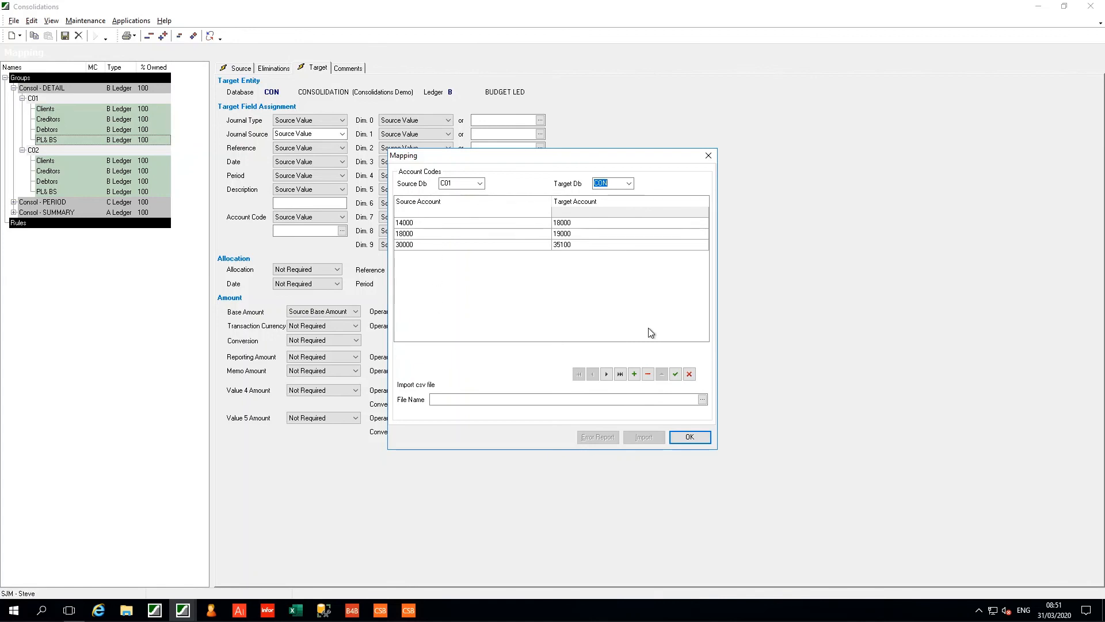
{"action": "left_click", "coordinate": [479, 184]}
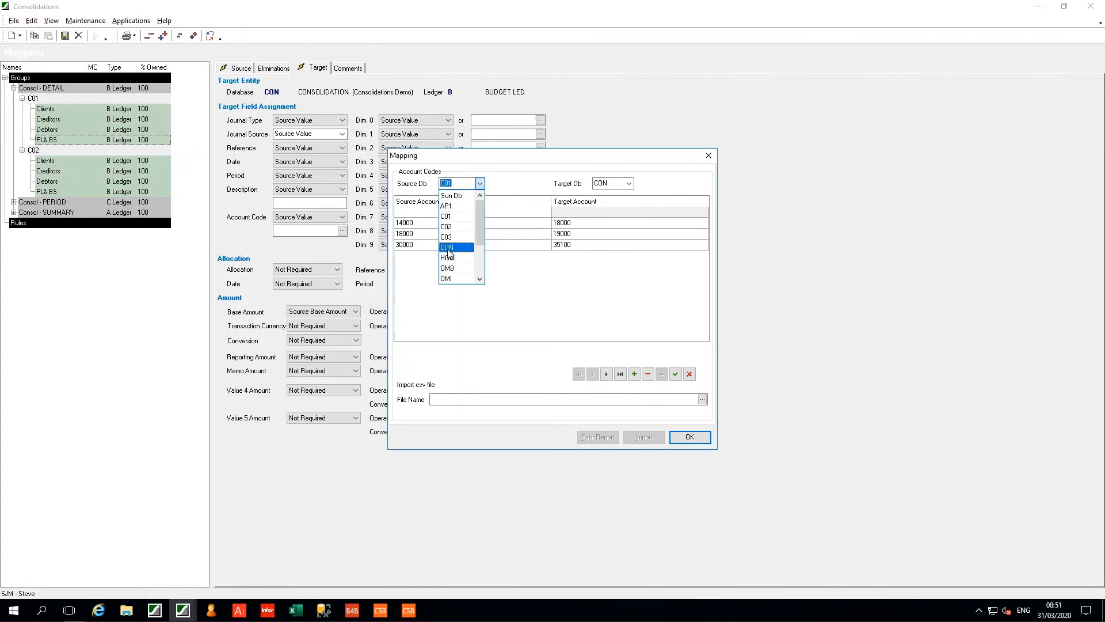
{"action": "left_click", "coordinate": [629, 184]}
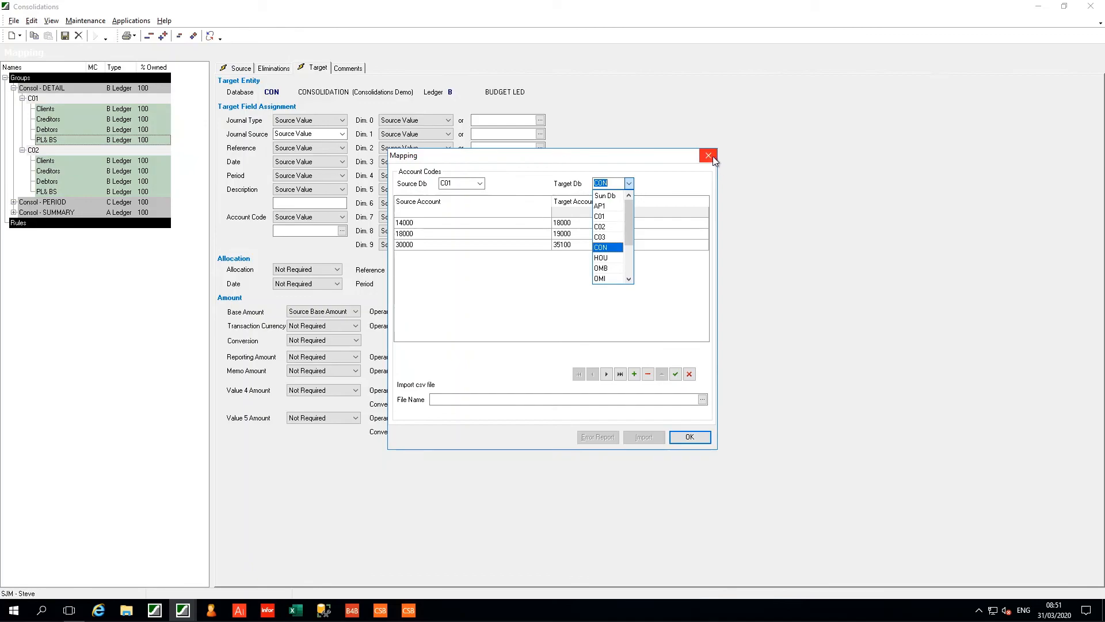
{"action": "left_click", "coordinate": [709, 156]}
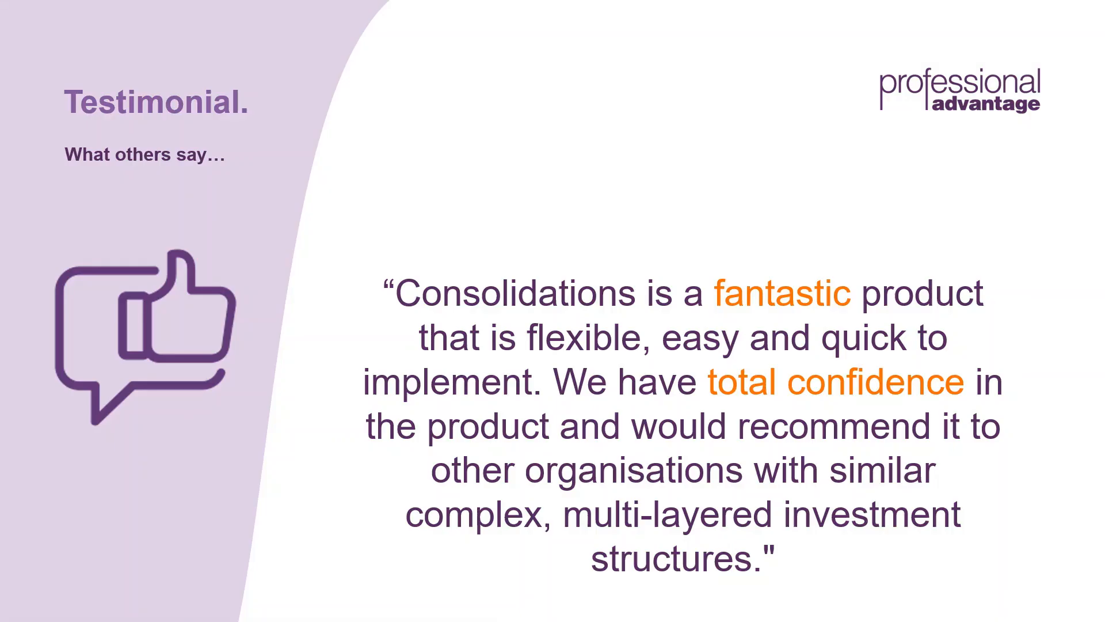